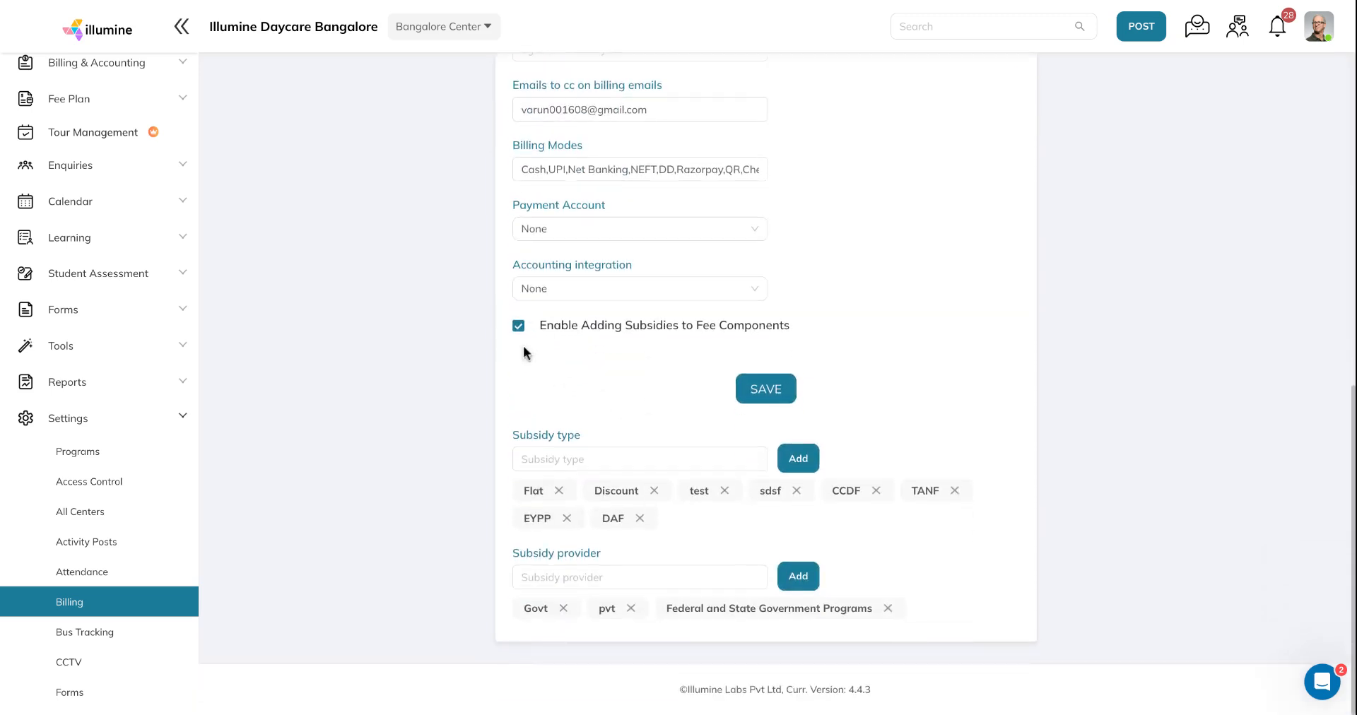
Add a subsidy type named "fdfd" in the billing settings and save the settings.
left_click(516, 338)
left_click(517, 339)
left_click(561, 458)
type("fdfd")
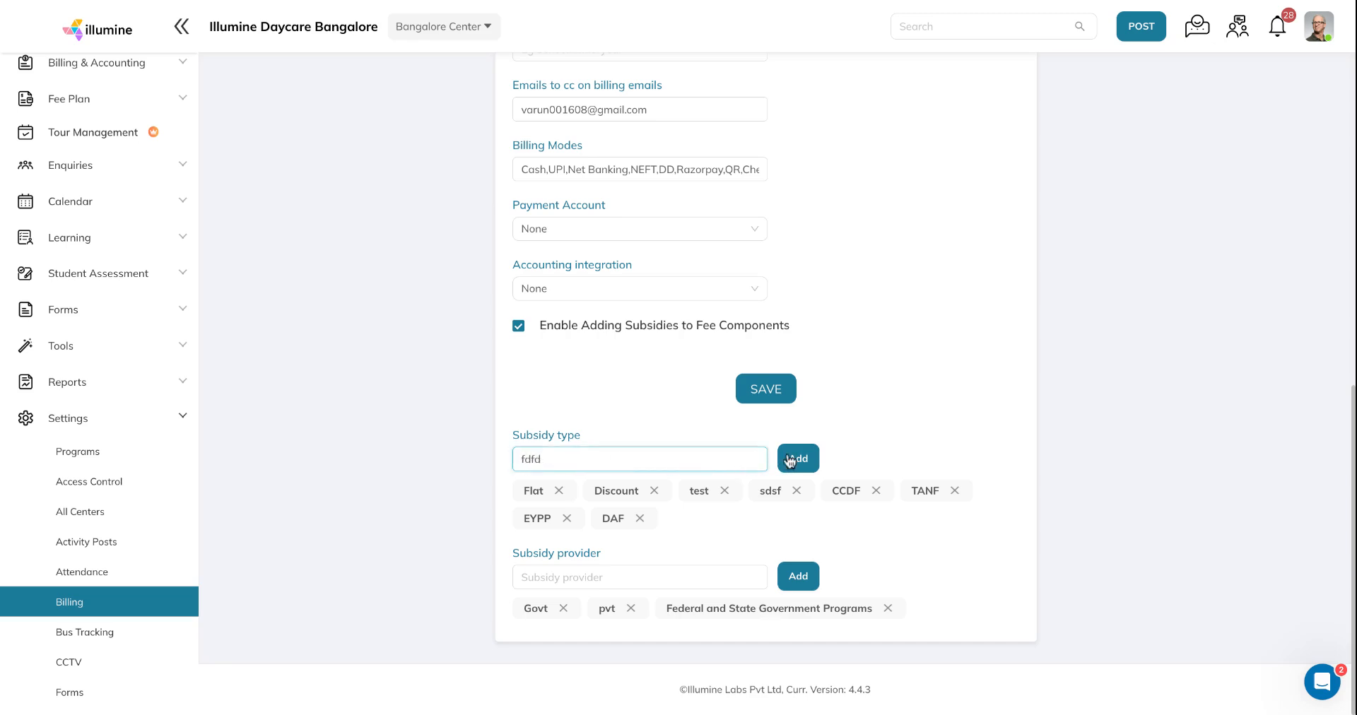
left_click(790, 460)
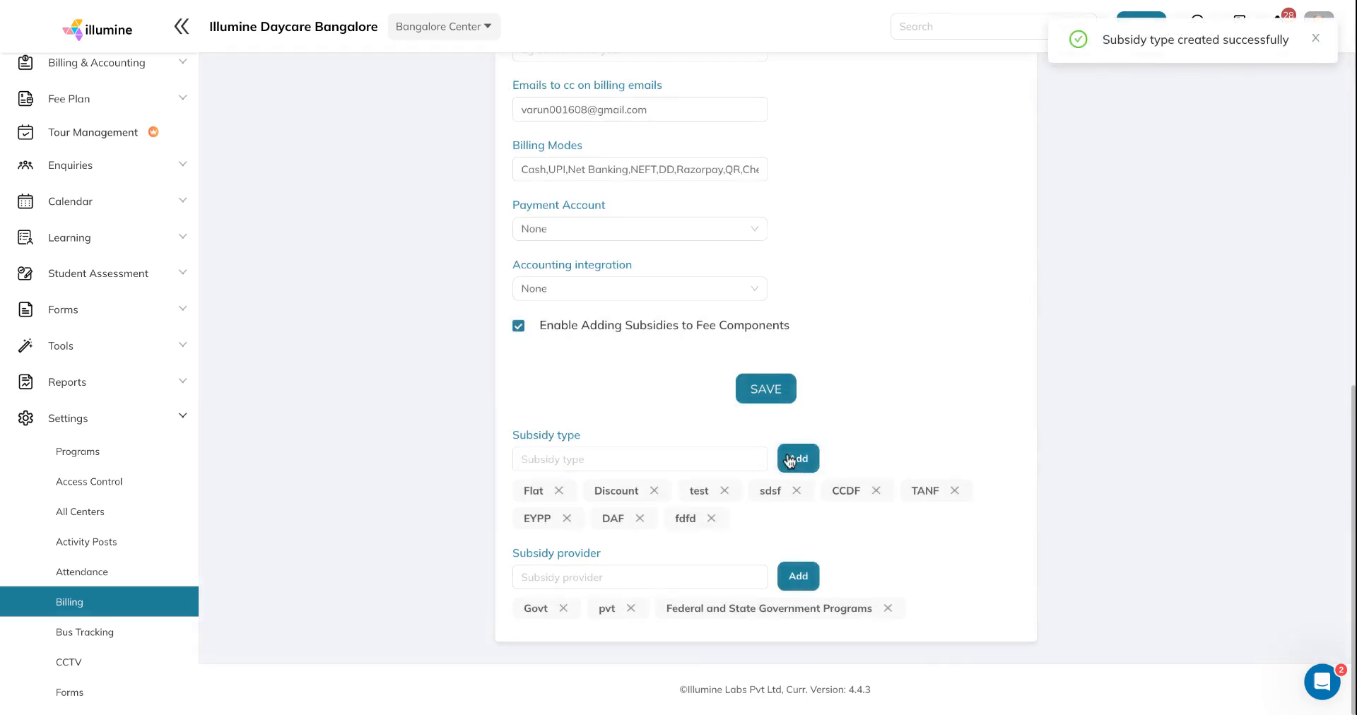
left_click(592, 578)
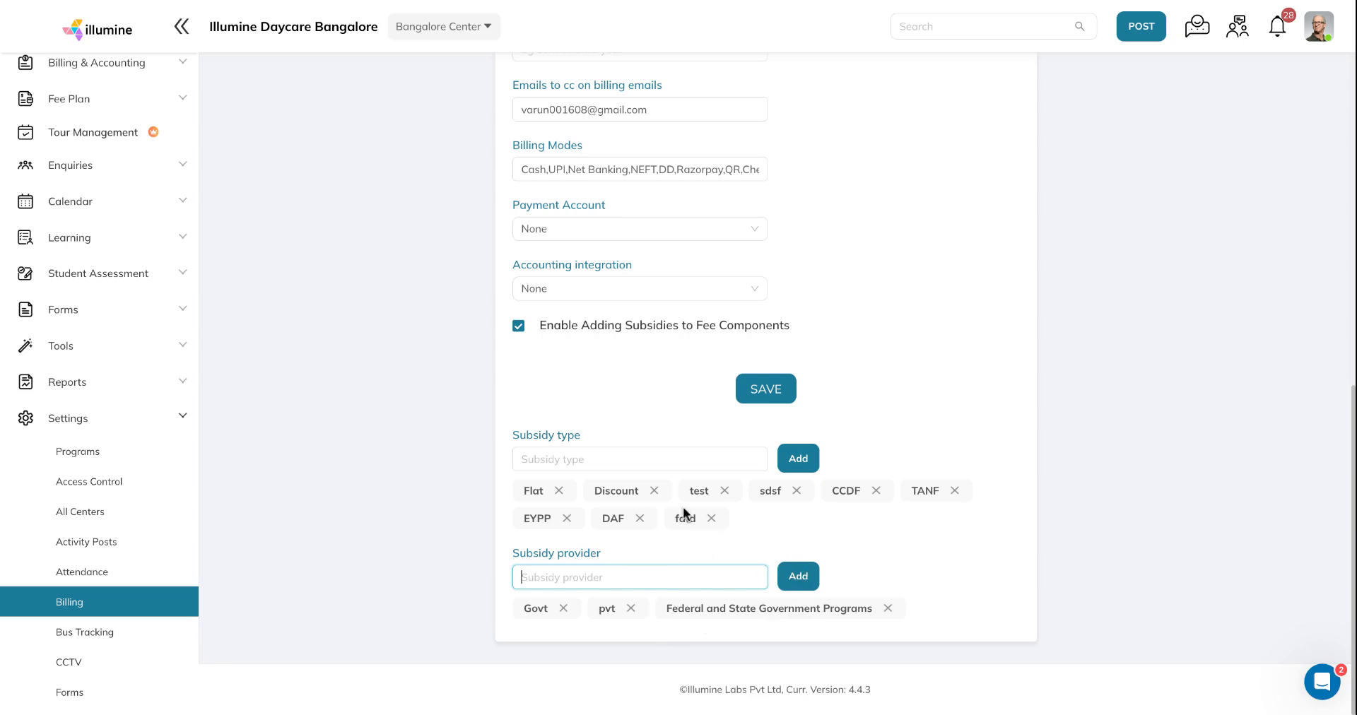
left_click(772, 394)
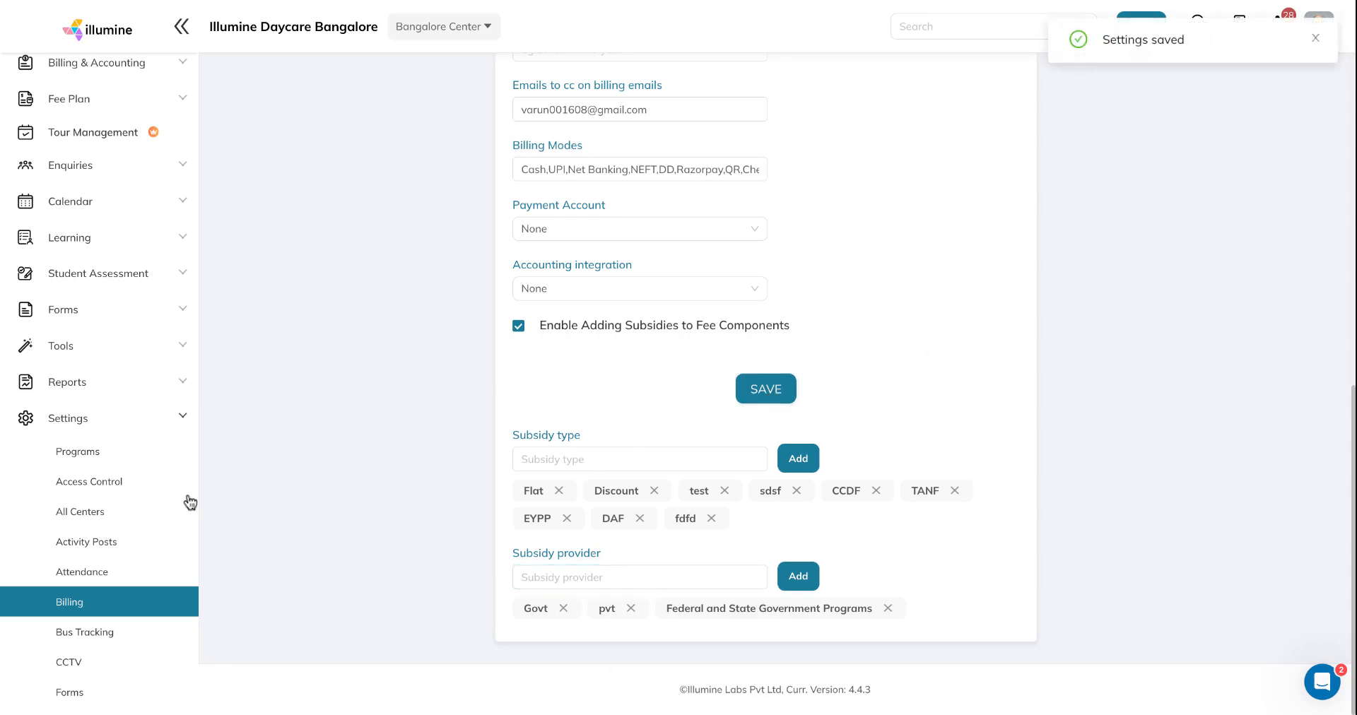
Start a new subsidy under the fee plan subsidies, named "UK Subsidy" with an amount of 100.
scroll(111, 532, "up", 1)
scroll(108, 530, "up", 4)
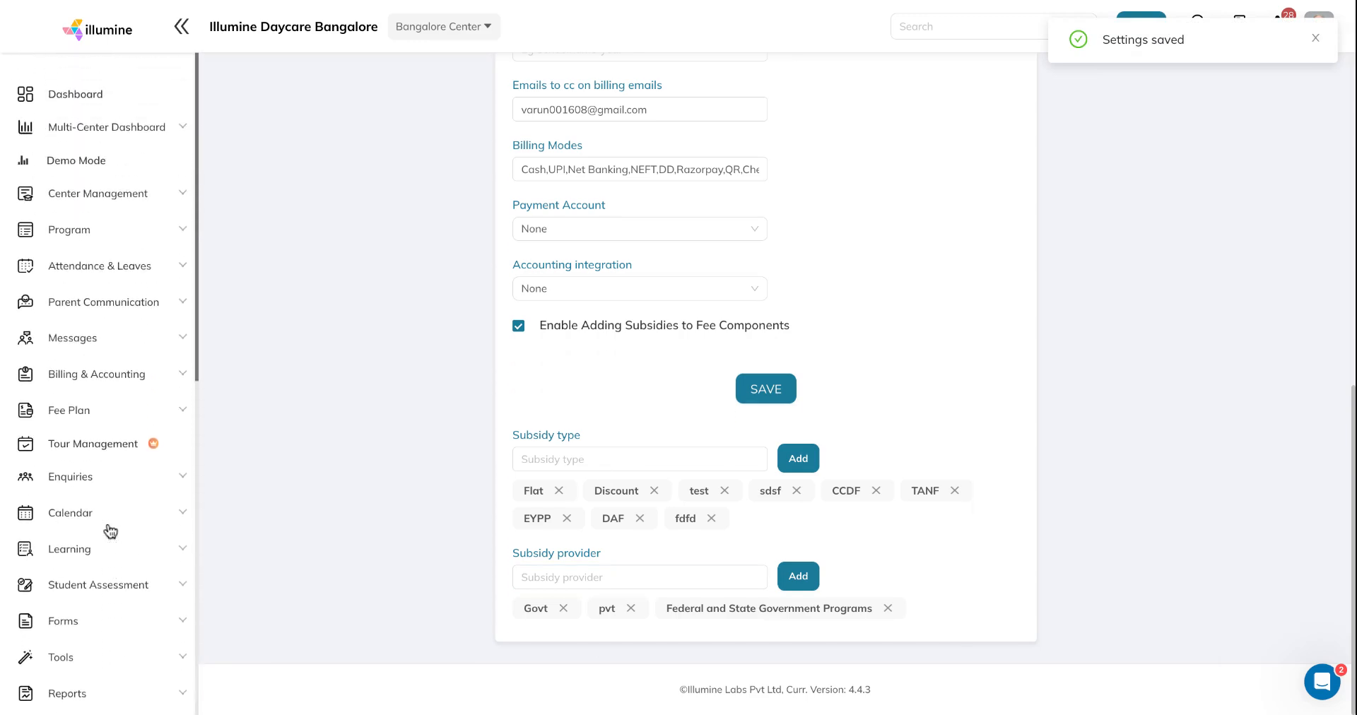
left_click(86, 410)
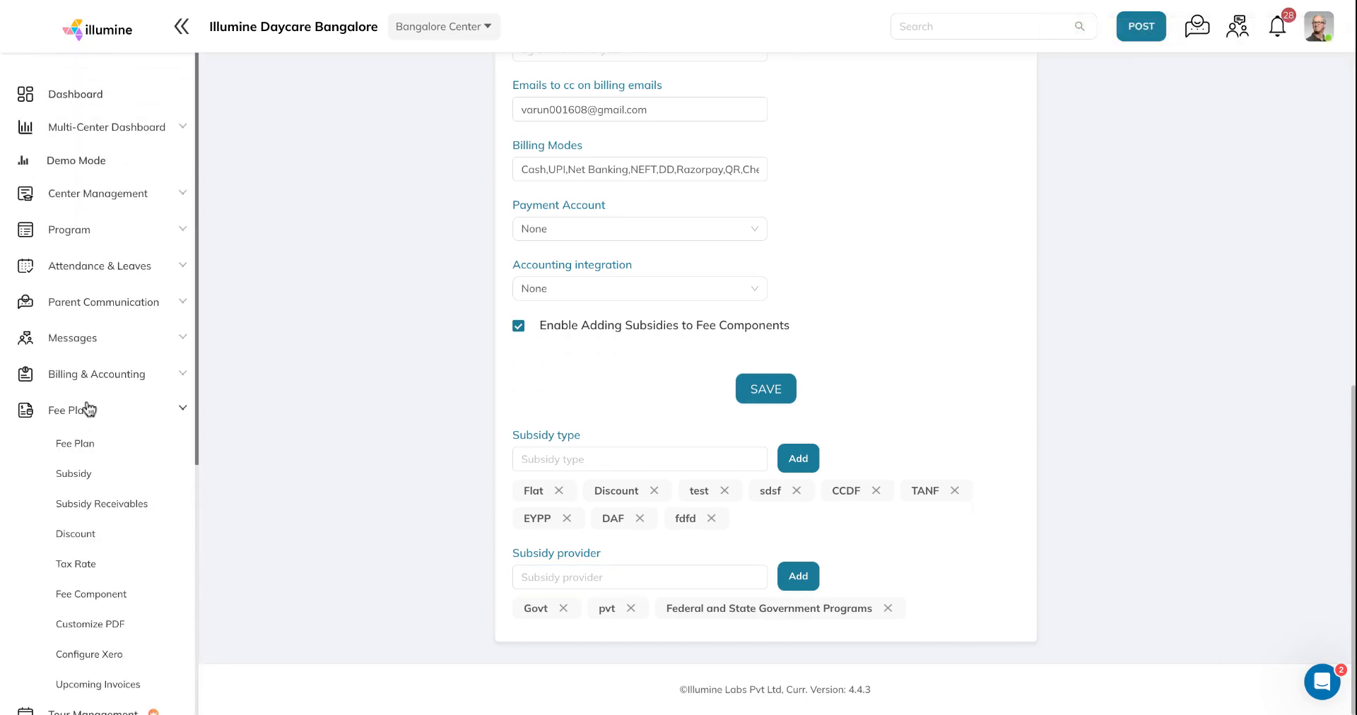
left_click(89, 477)
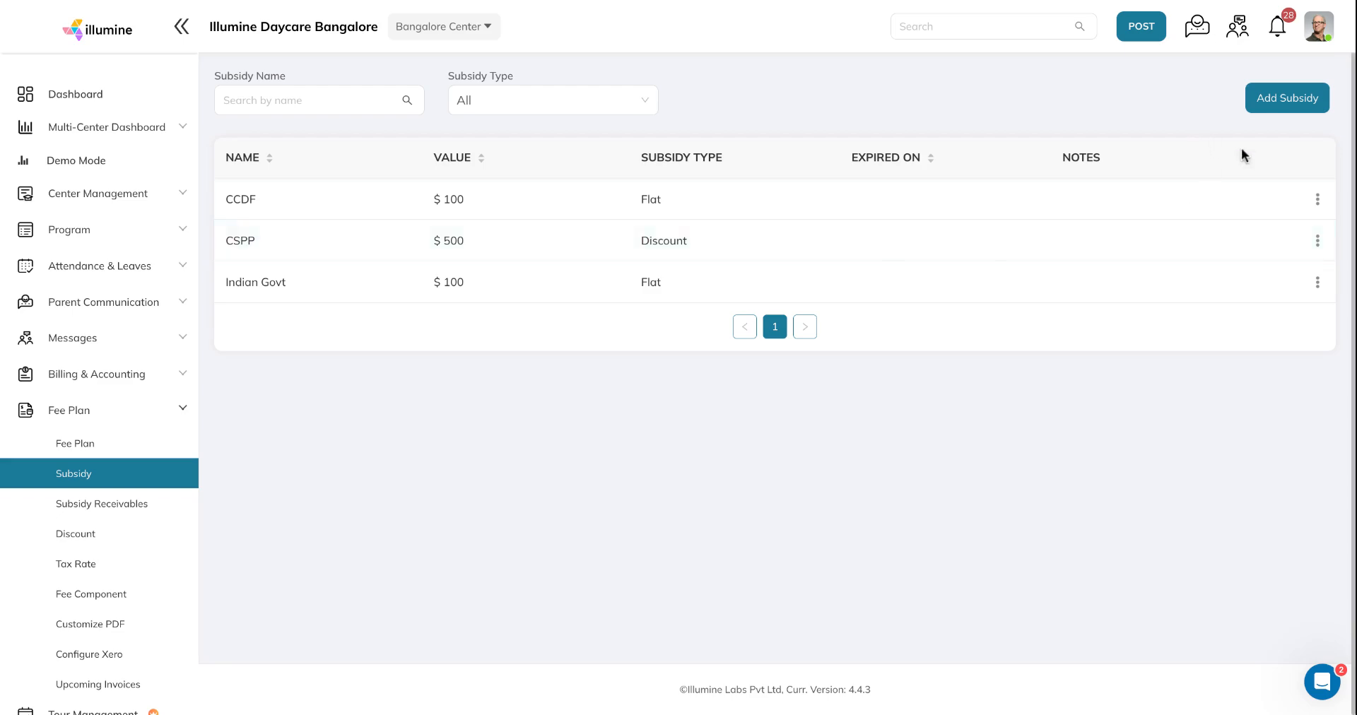
left_click(1274, 113)
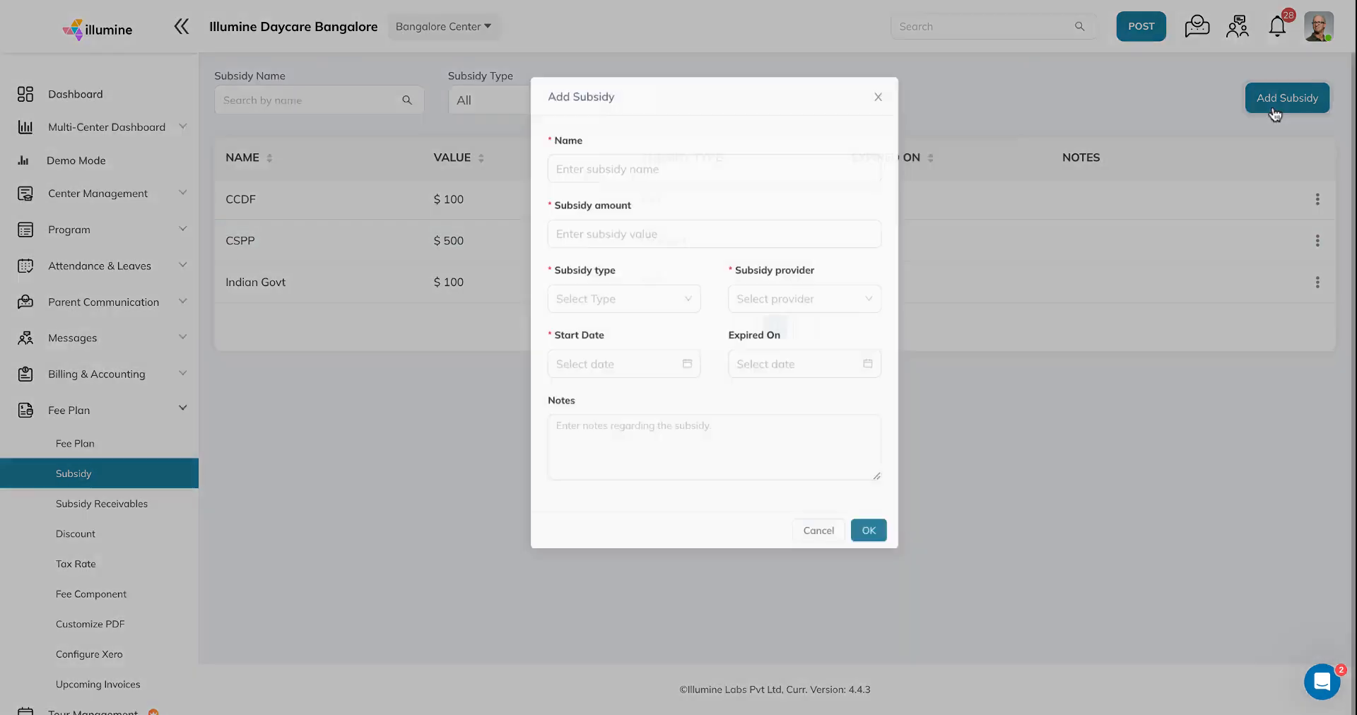
left_click(637, 173)
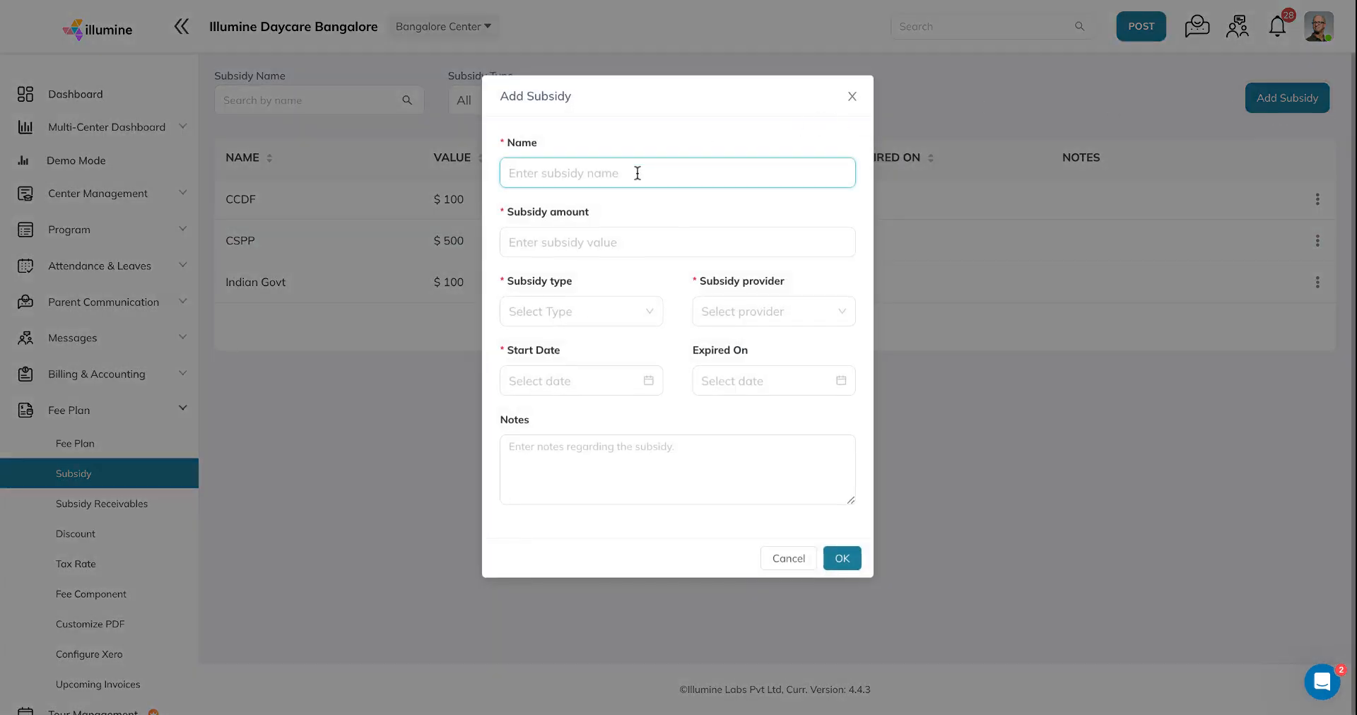
type("UK Subsidy")
left_click(610, 232)
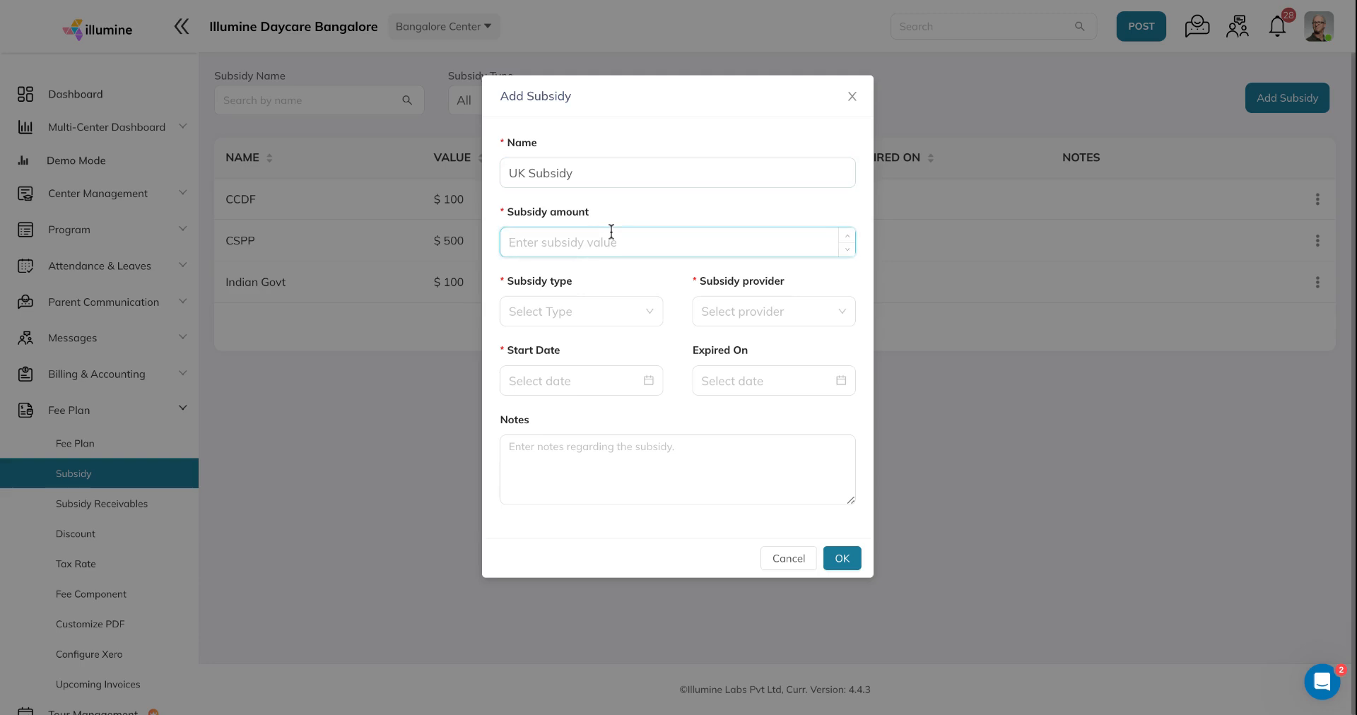
type("100")
Set the subsidy's type to Flat, provider to Govt and start date to 2024-10-01, and save it.
left_click(578, 313)
left_click(551, 343)
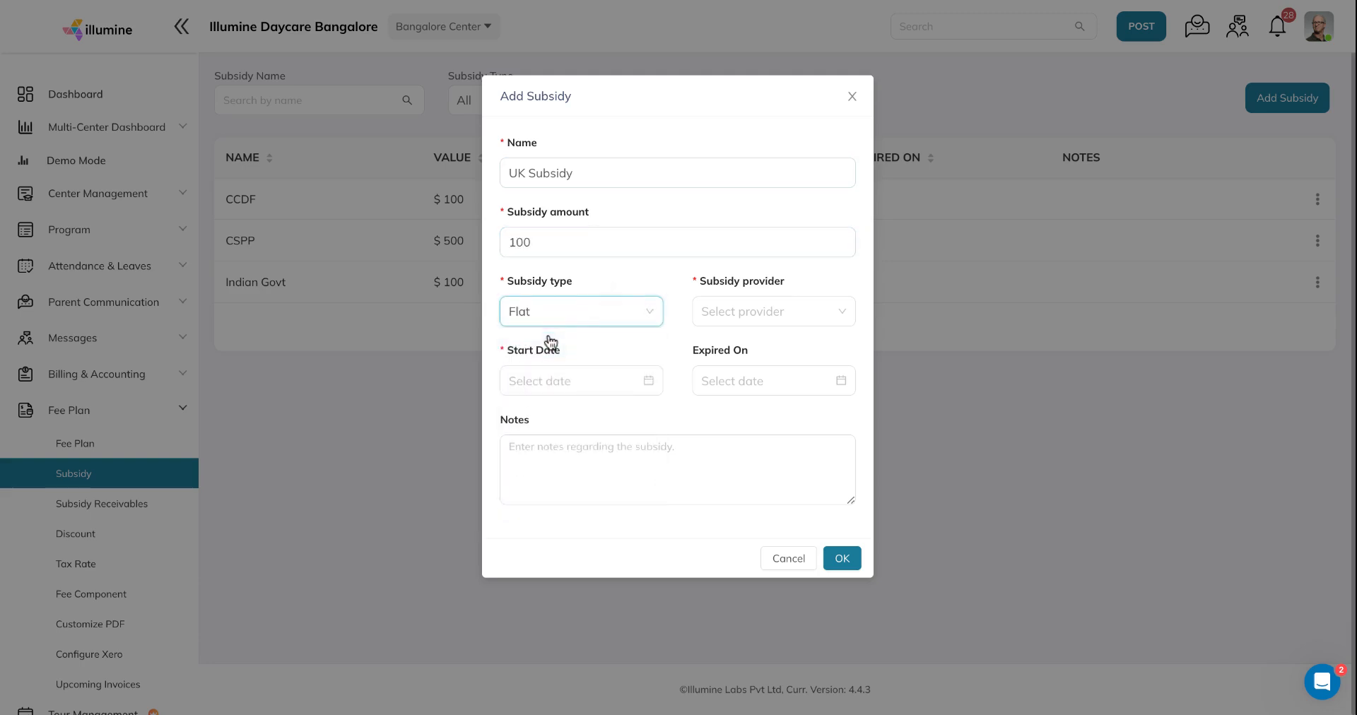
left_click(731, 322)
left_click(726, 353)
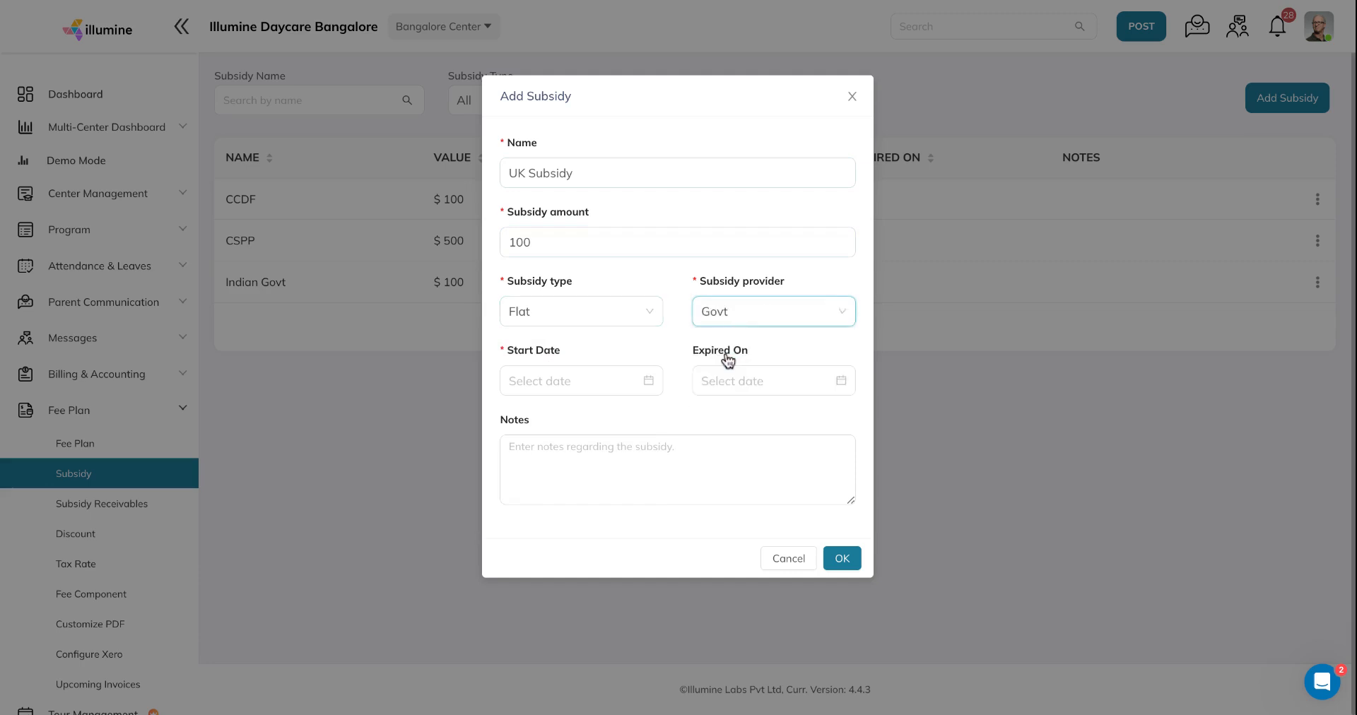
left_click(599, 378)
left_click(578, 460)
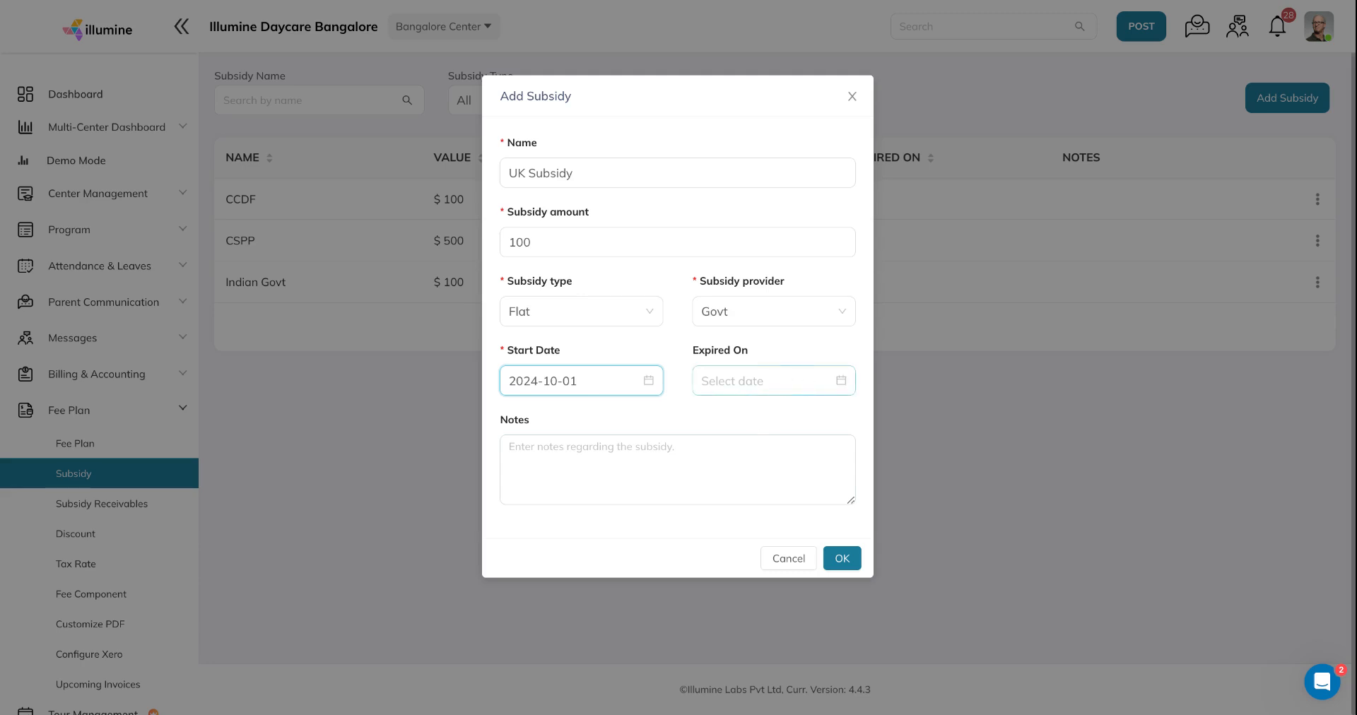
left_click(546, 453)
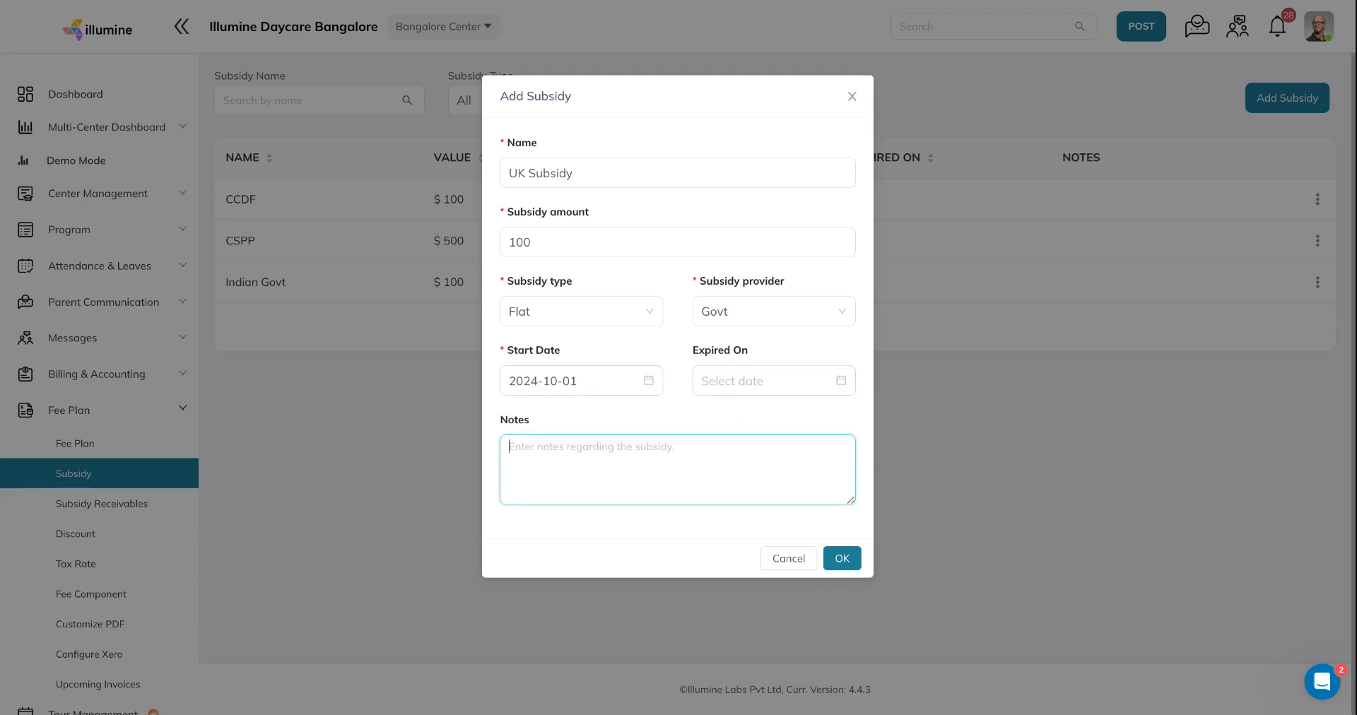
left_click(852, 564)
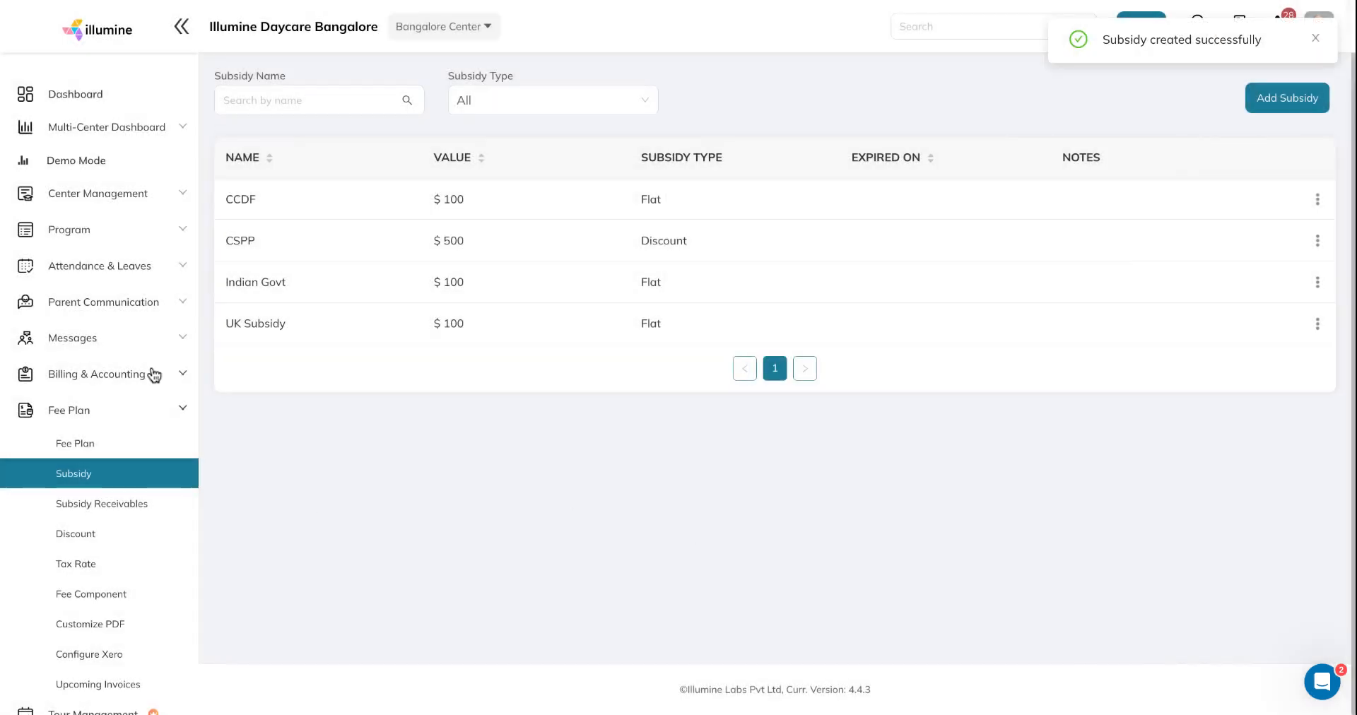
Start a new invoice for the student with ID 13 with a billing period from 01/10/2024 to 31/10/2024.
left_click(123, 378)
left_click(84, 467)
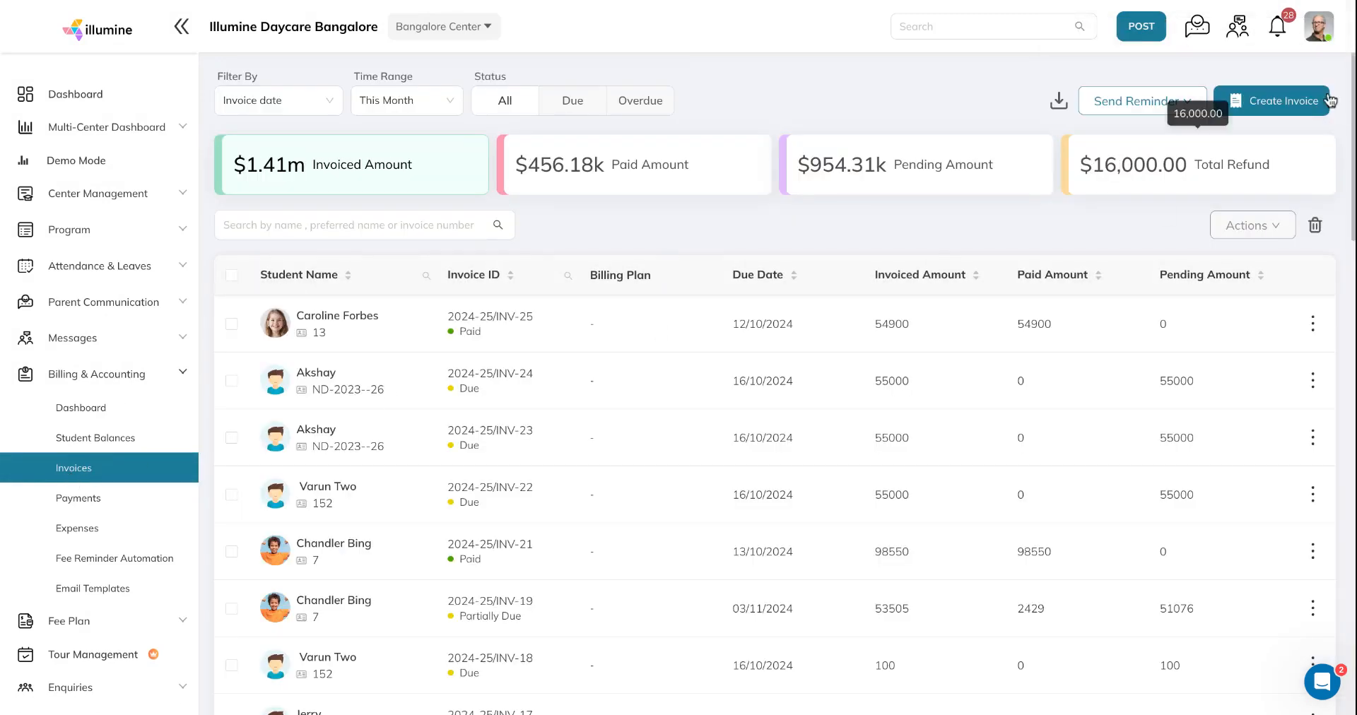
left_click(1315, 100)
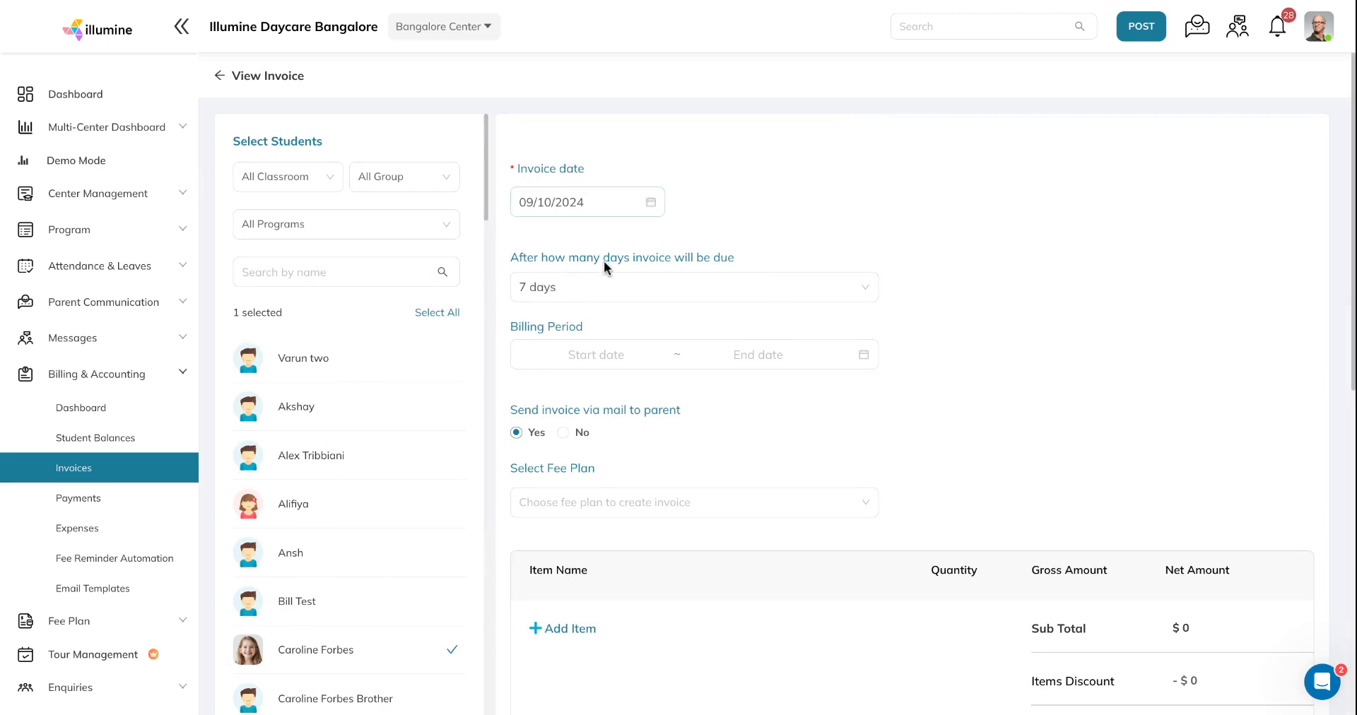
left_click(591, 355)
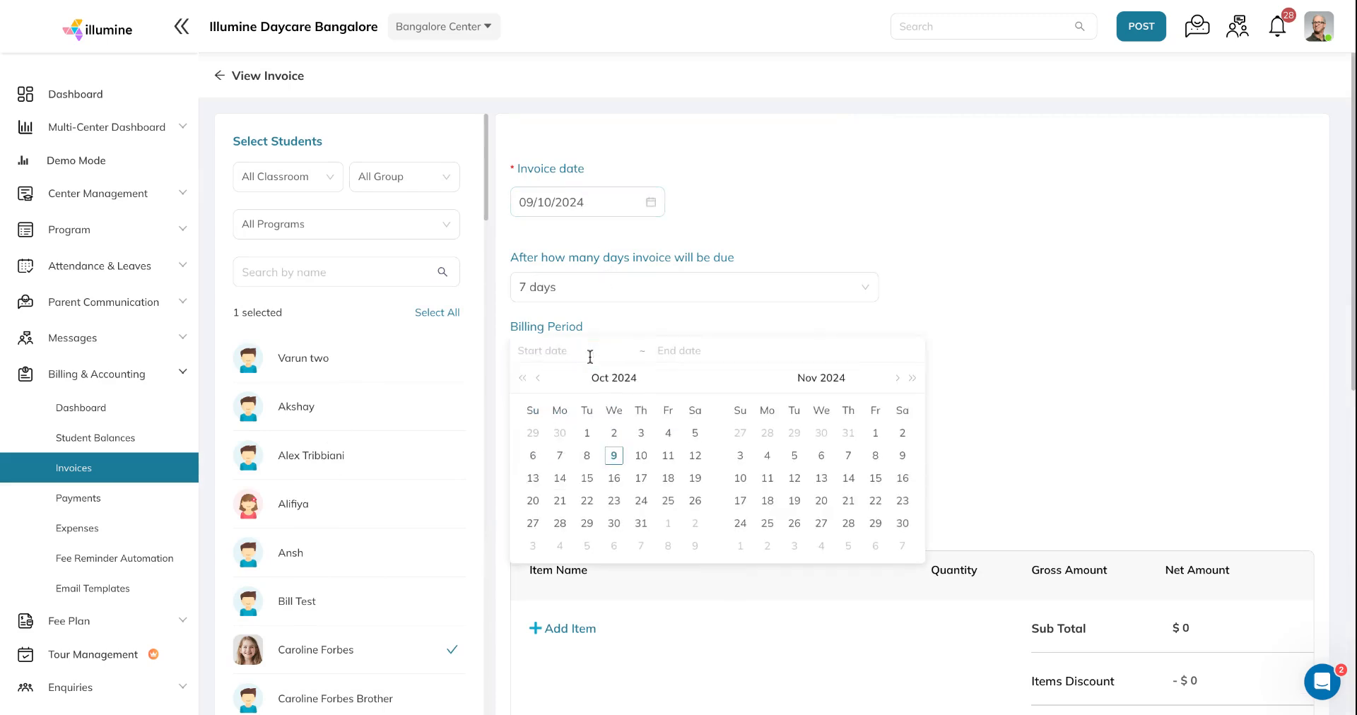
left_click(593, 433)
left_click(641, 523)
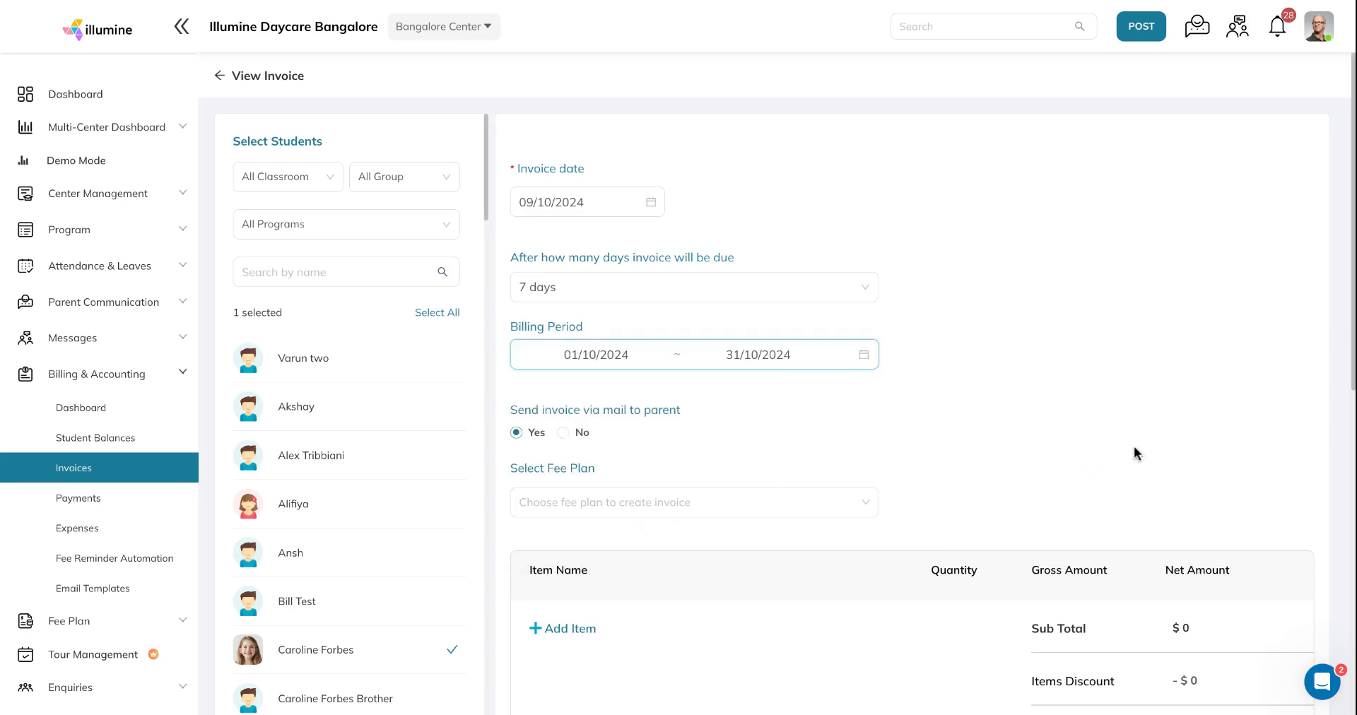
Apply the Daycare 24-25 fee plan to the invoice.
scroll(1134, 453, "down", 3)
left_click(773, 341)
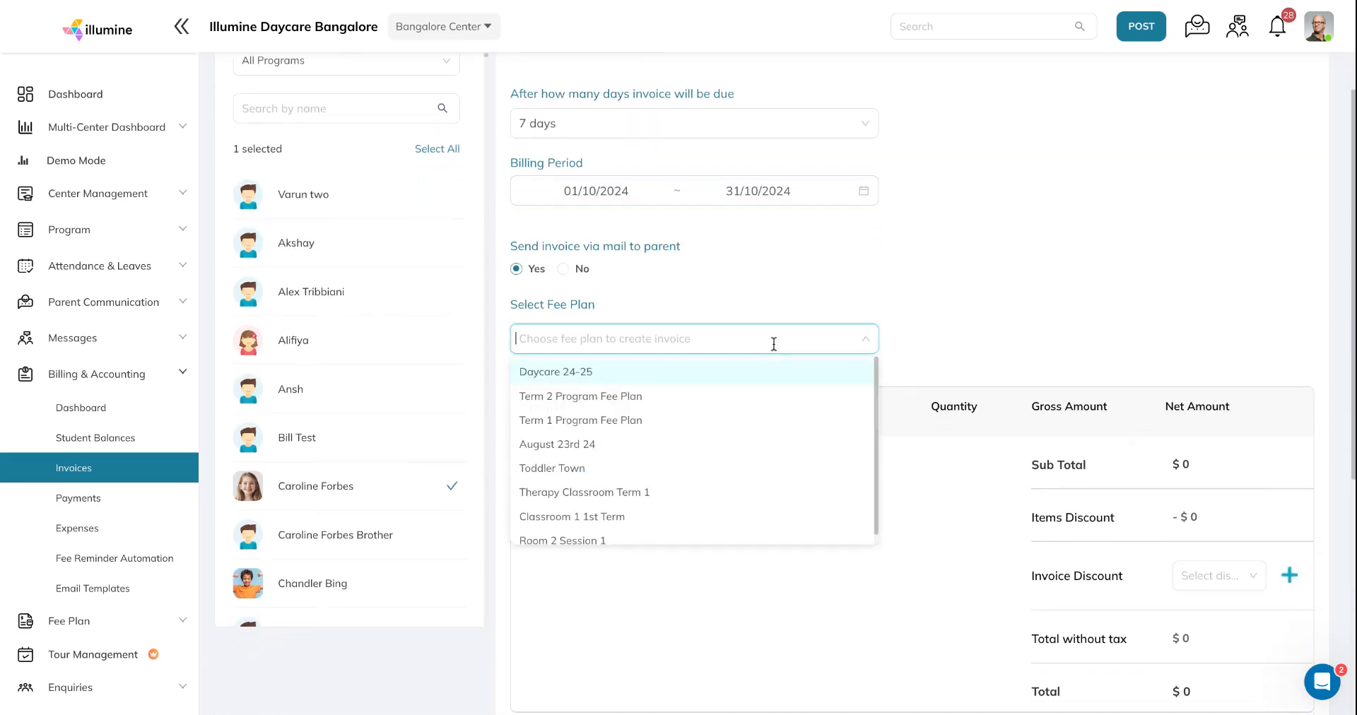
left_click(674, 373)
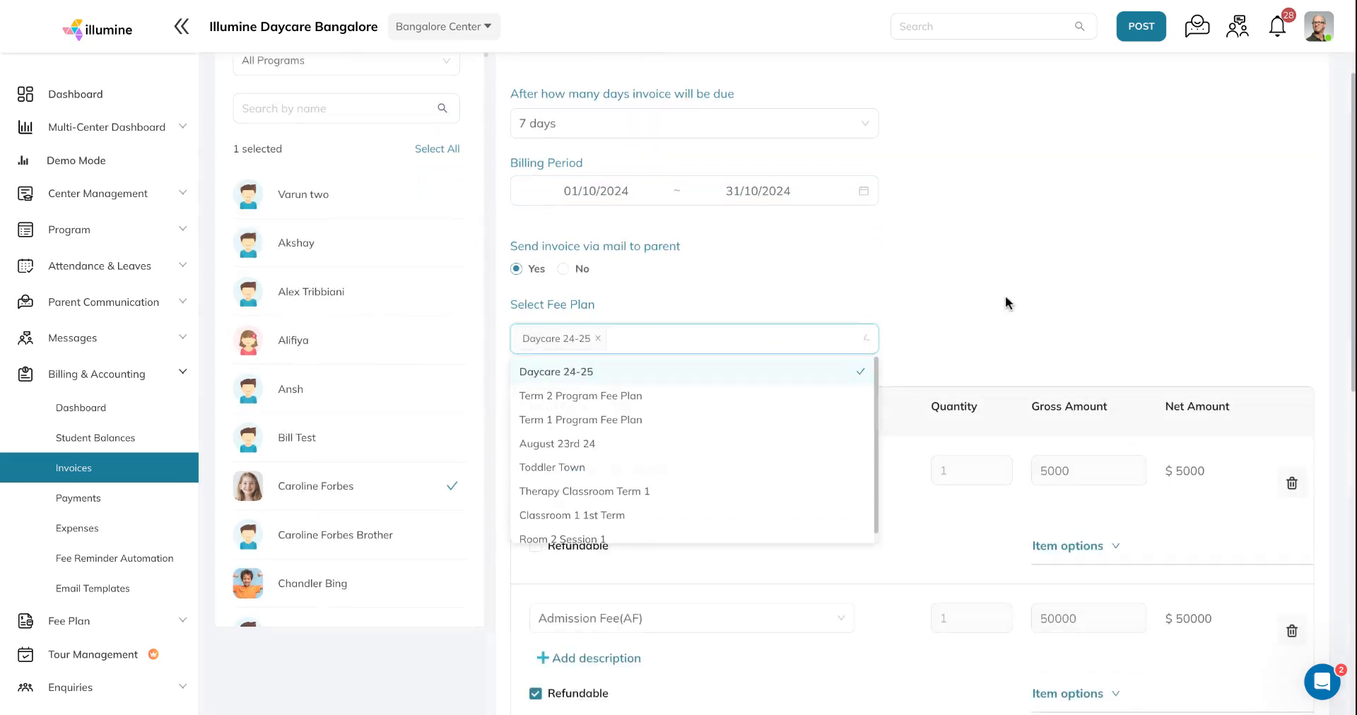
left_click(1005, 296)
Add a subsidy line to the invoice items and choose UK Subsidy for it.
scroll(1006, 296, "down", 3)
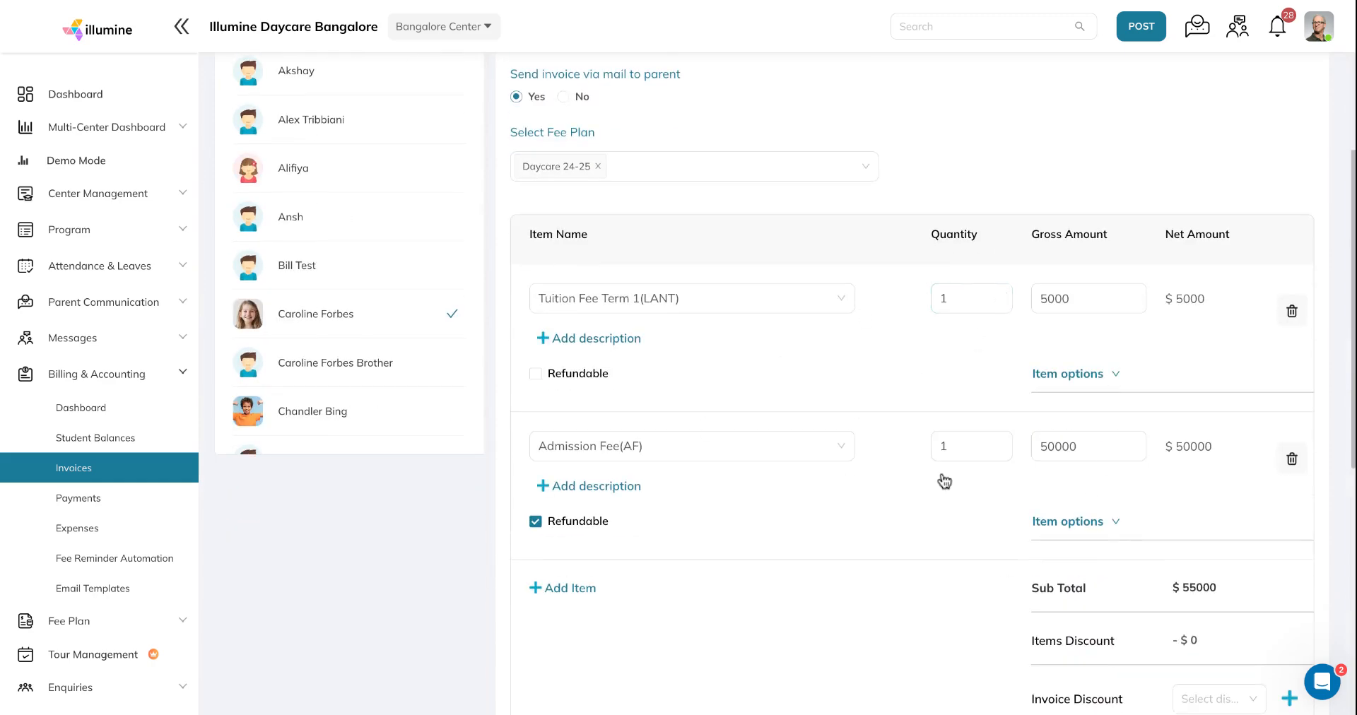
scroll(946, 479, "down", 2)
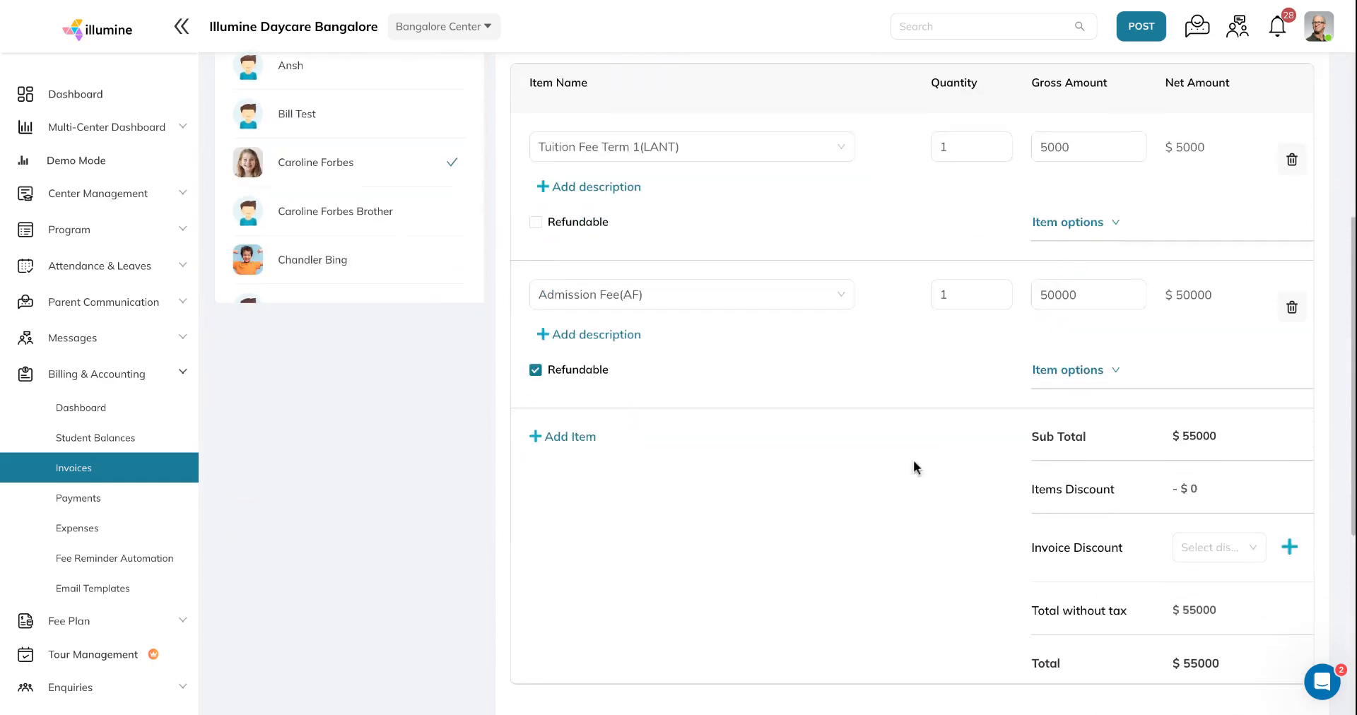
left_click(593, 438)
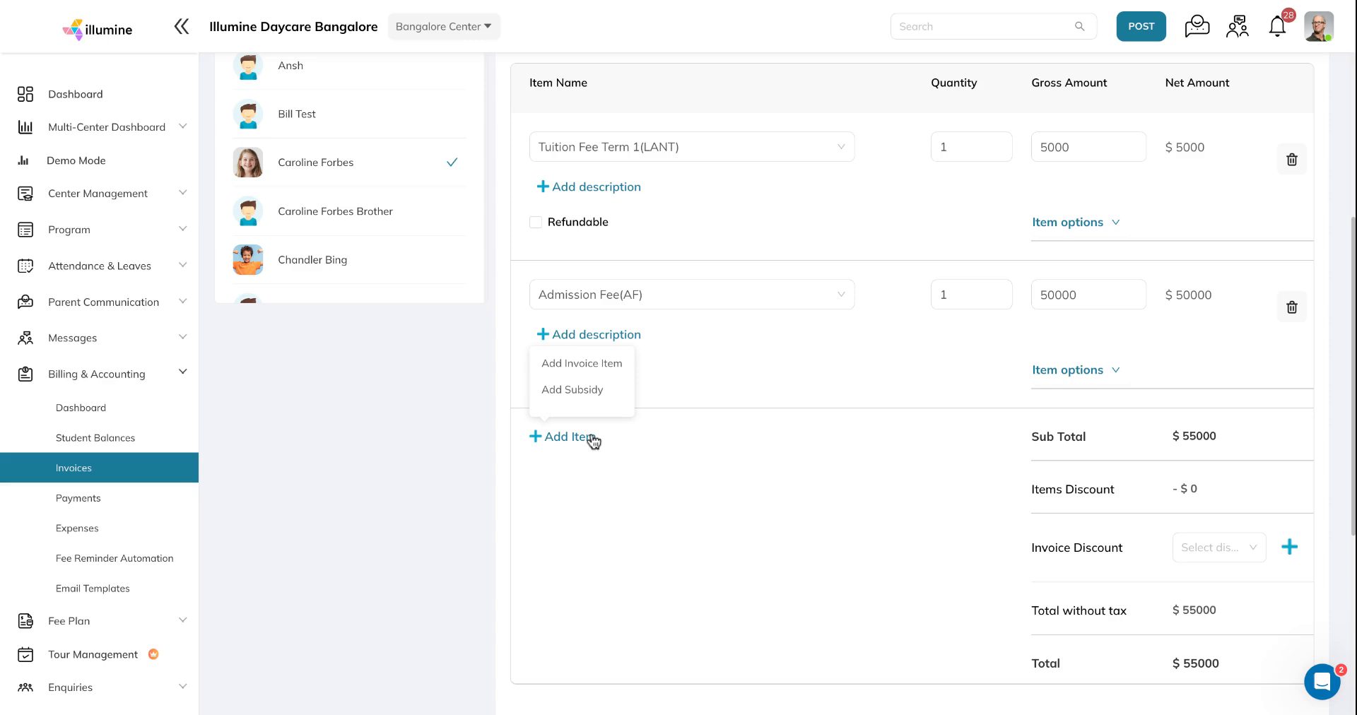
left_click(582, 393)
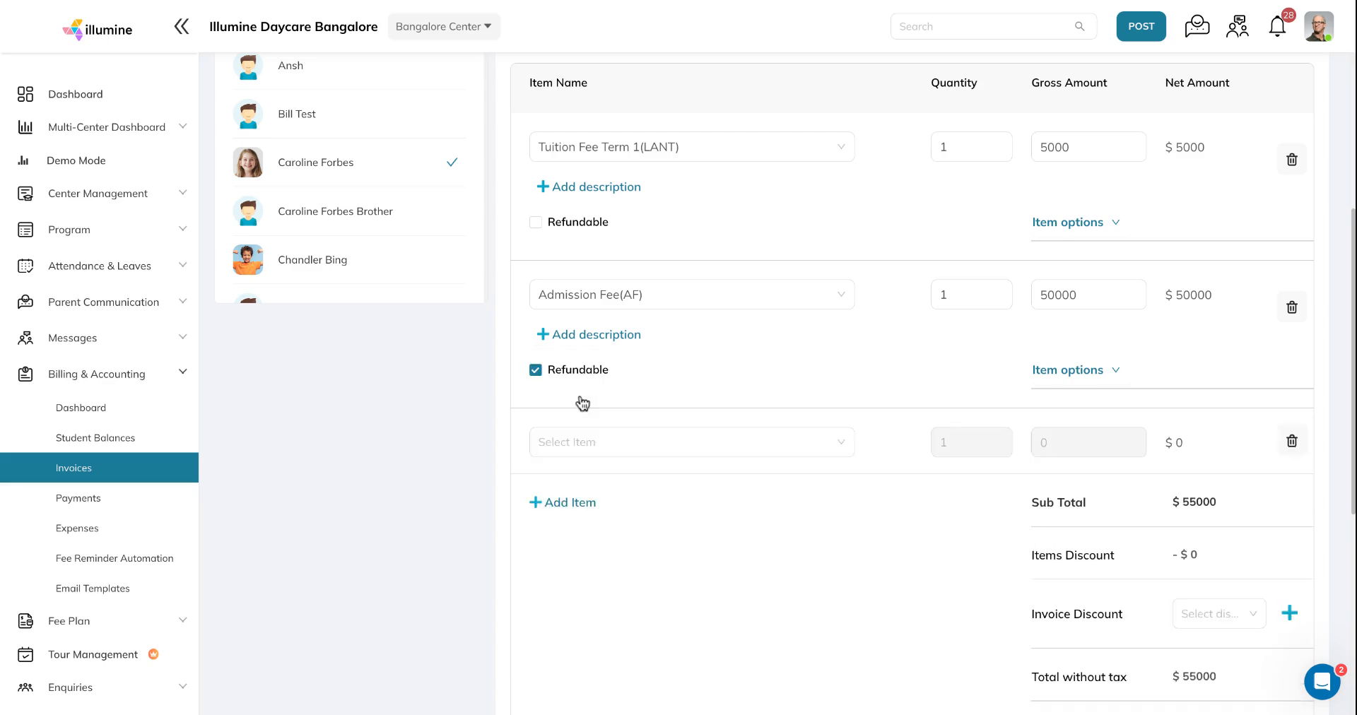
left_click(598, 450)
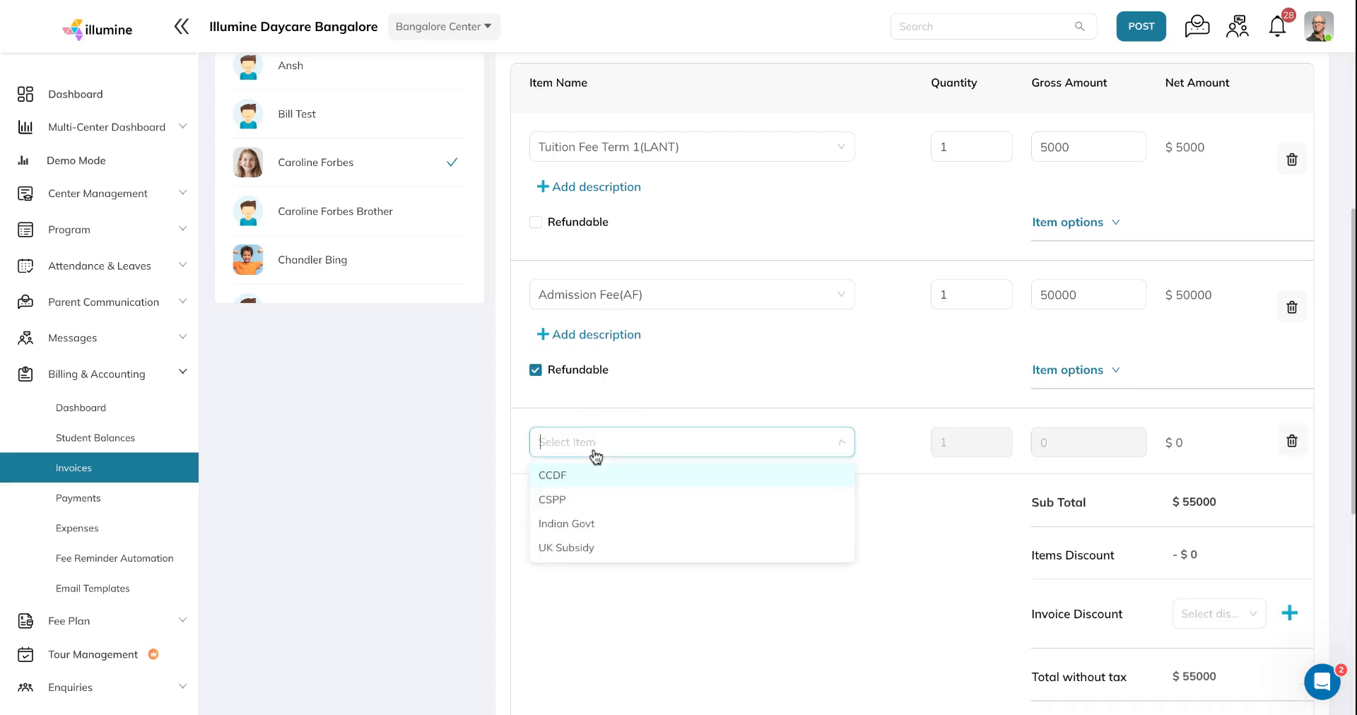
left_click(593, 548)
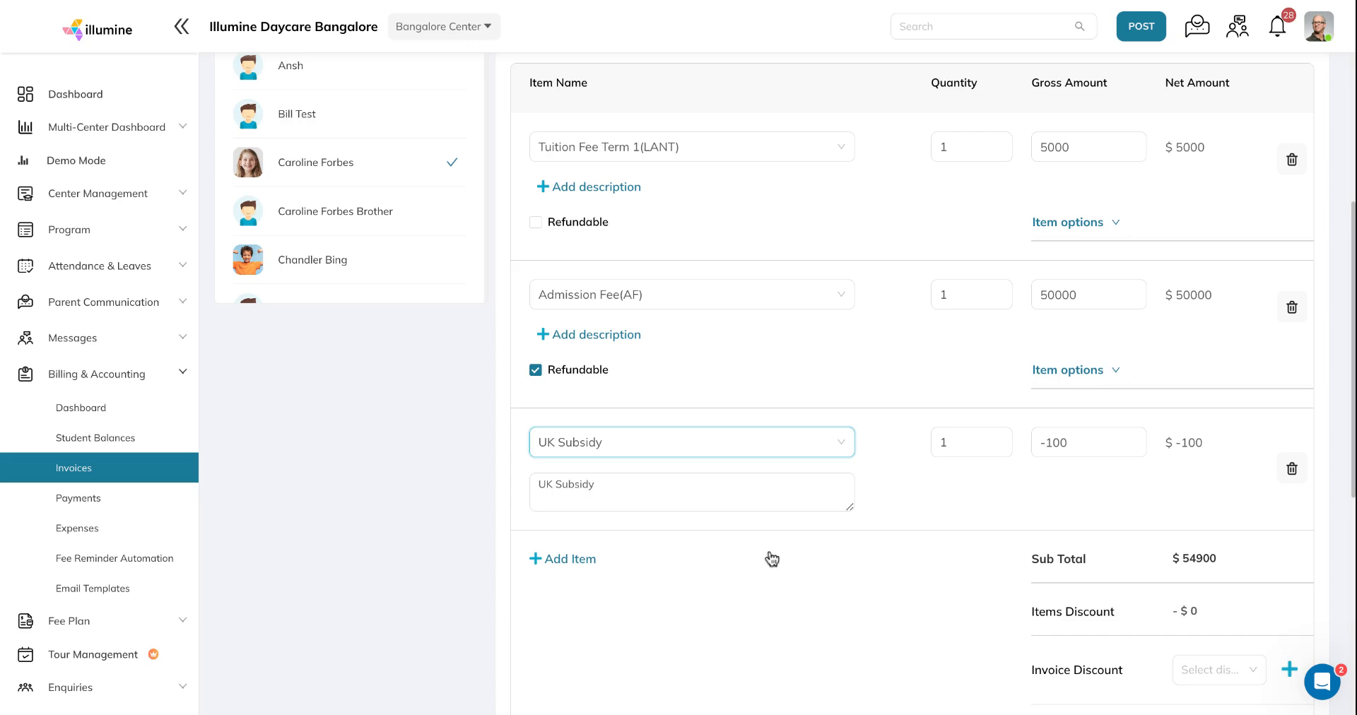
Save the new invoice without adding an invoice discount or notes.
scroll(772, 559, "down", 2)
left_click(1090, 346)
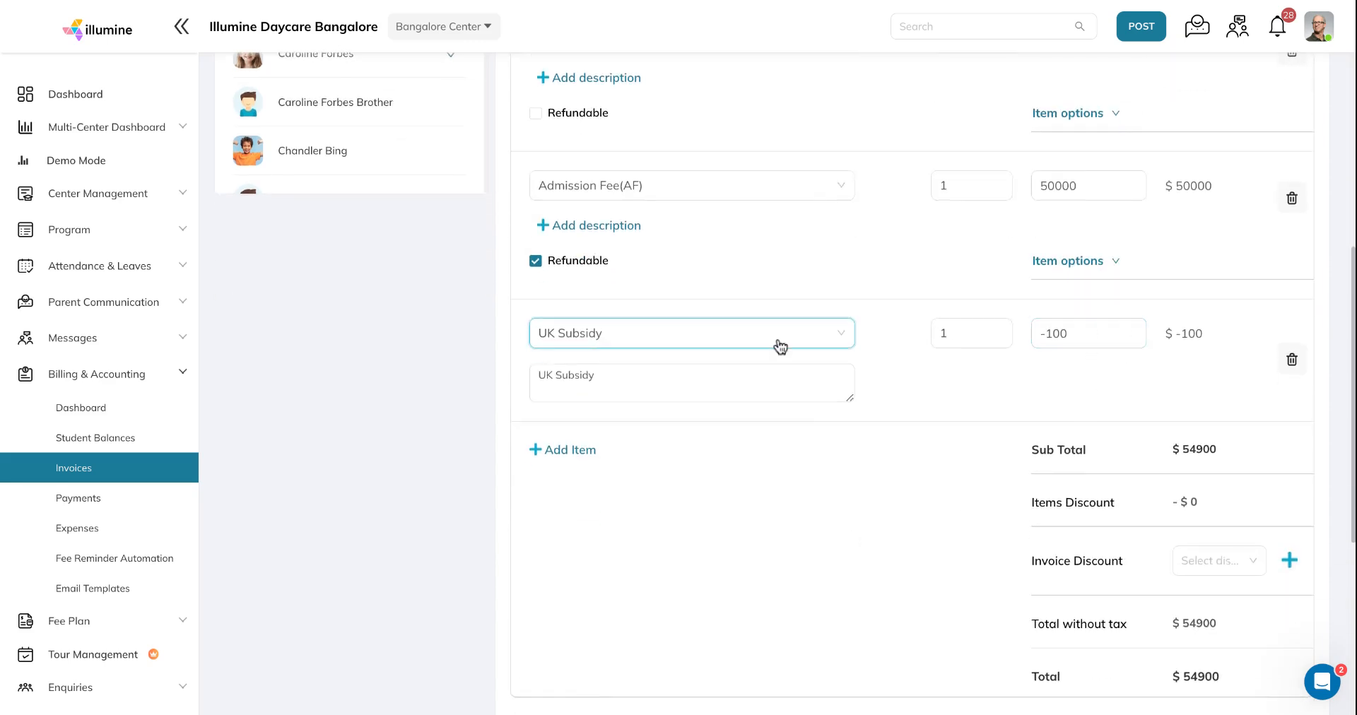
scroll(855, 403, "down", 3)
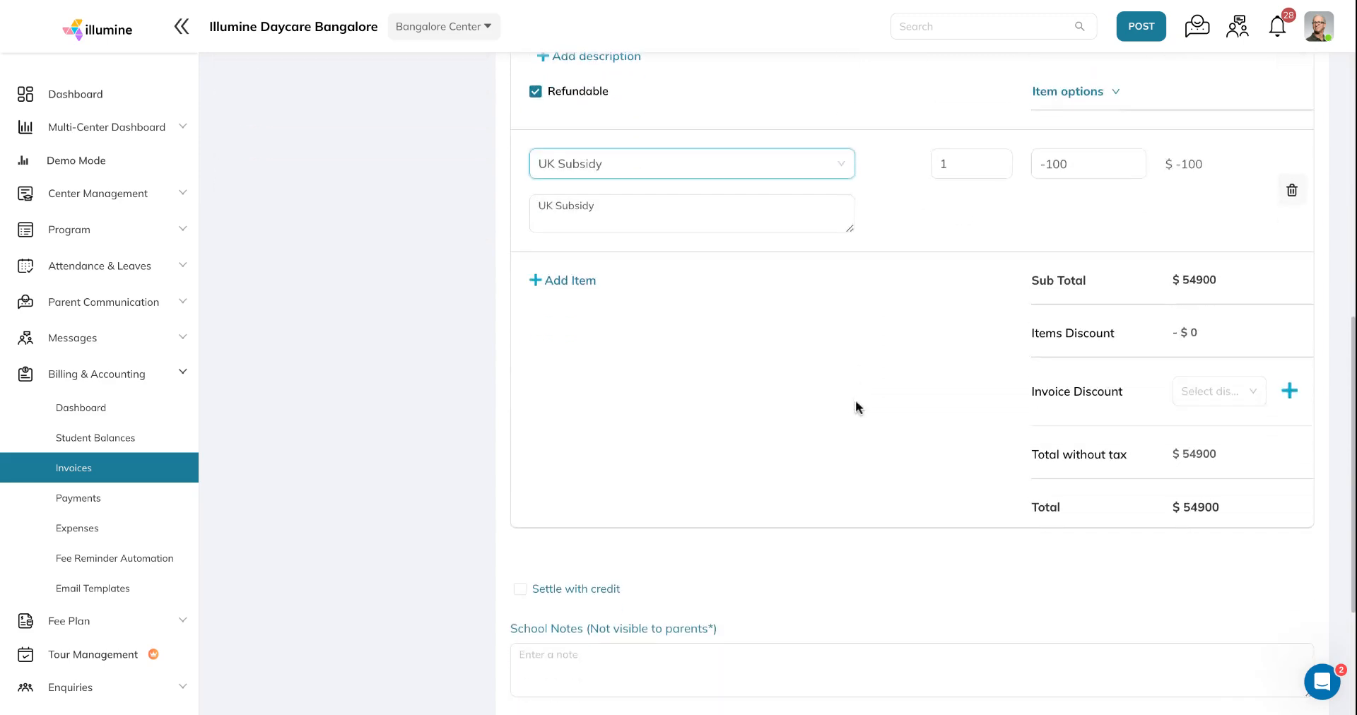
scroll(1036, 418, "down", 4)
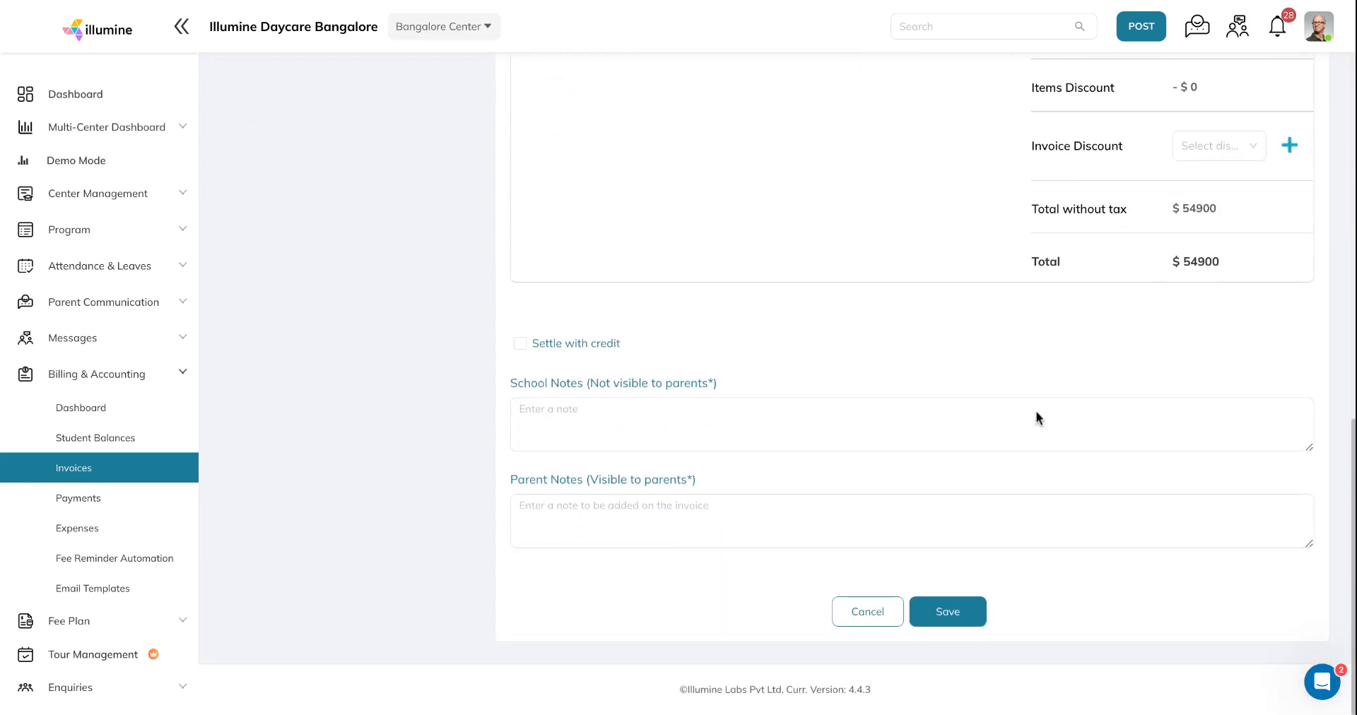
left_click(962, 618)
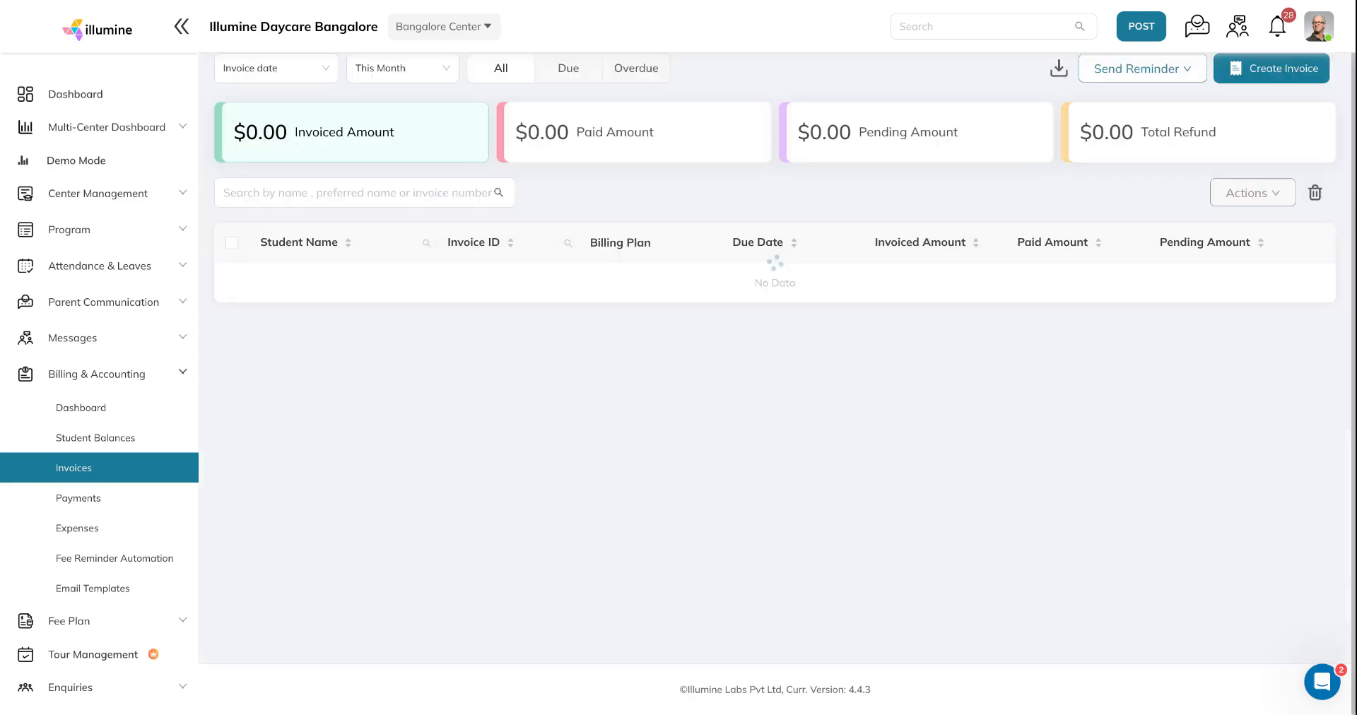
Open the newly created invoice from the invoice list and examine its charges and subsidy line.
scroll(660, 279, "up", 13)
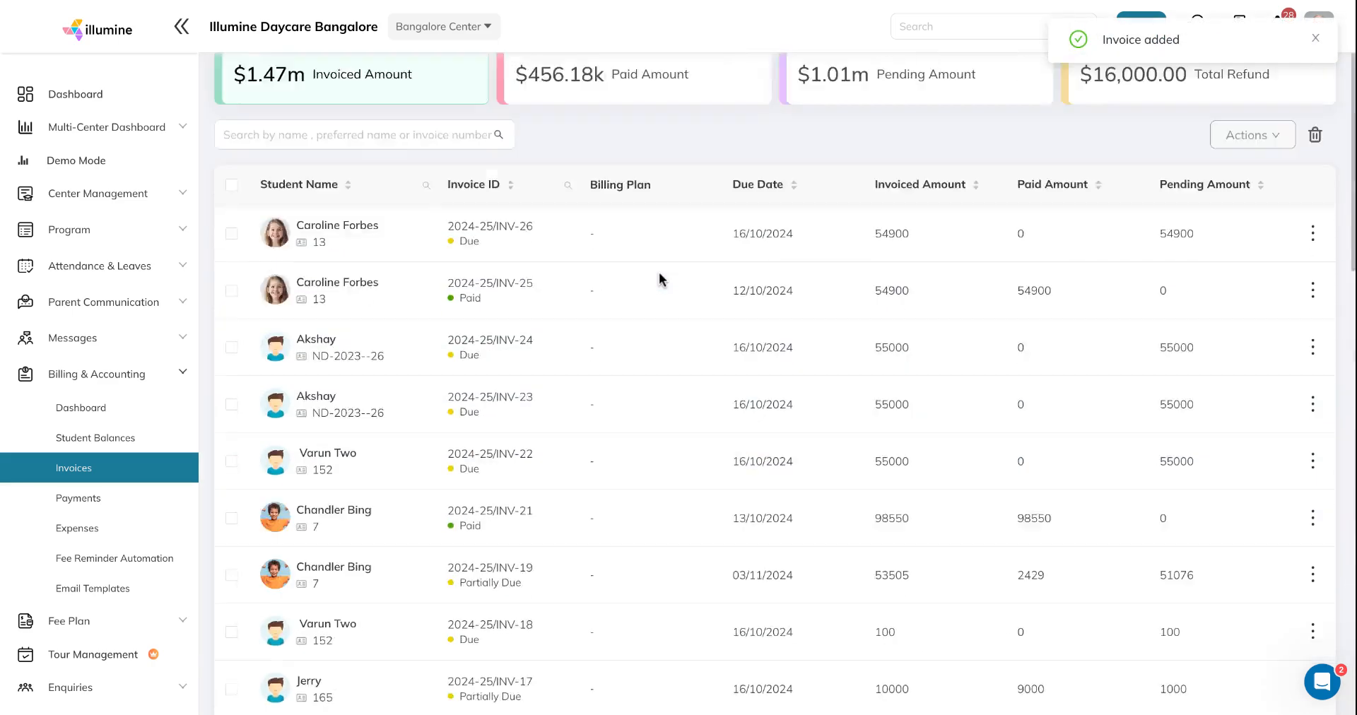
left_click(348, 323)
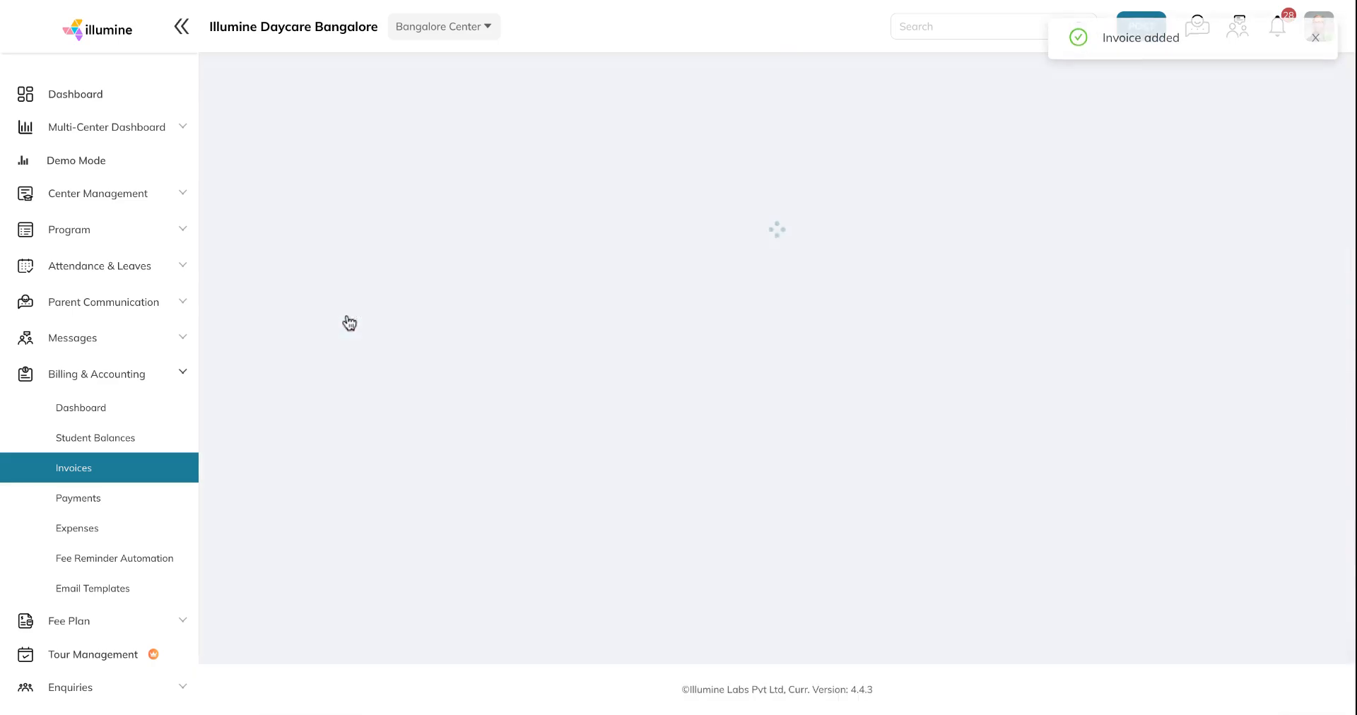
scroll(895, 395, "down", 3)
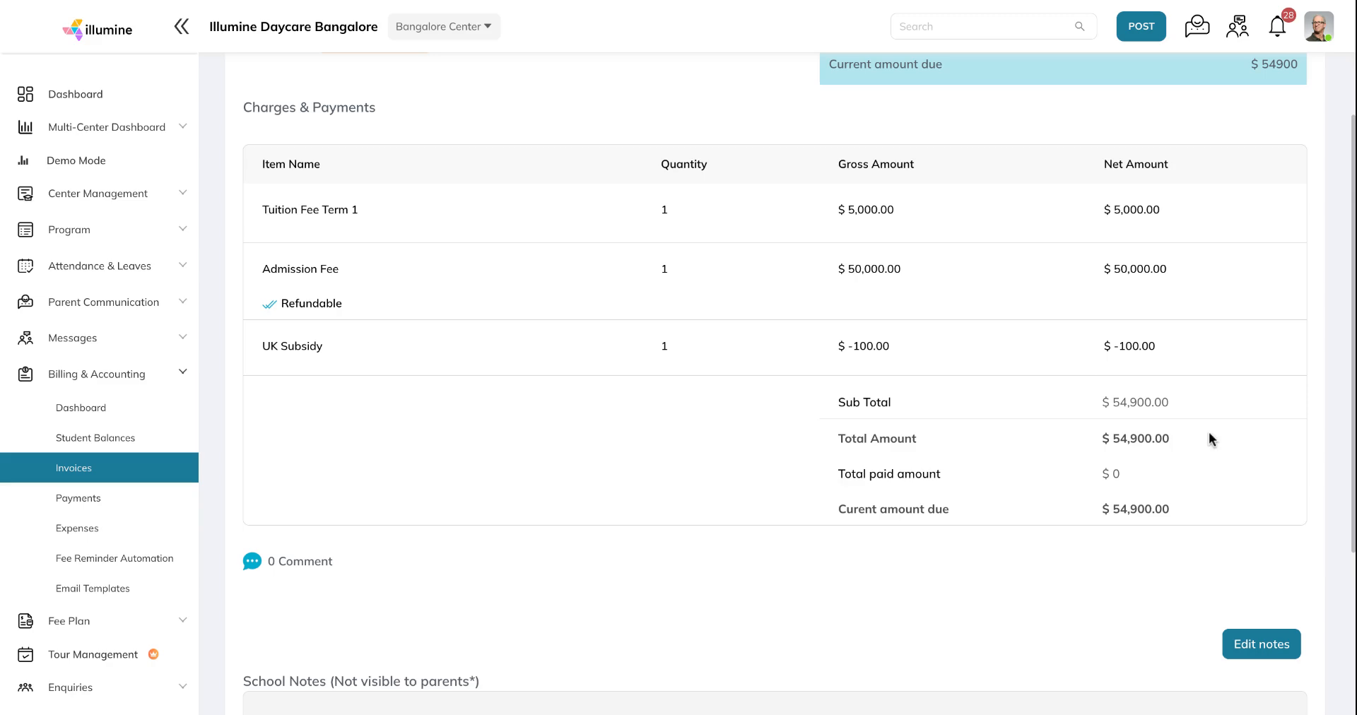
Record a cash payment of 54900 against the invoice, dated 09/10/2024, with a mail sent to the parent.
scroll(1192, 396, "up", 3)
left_click(1060, 102)
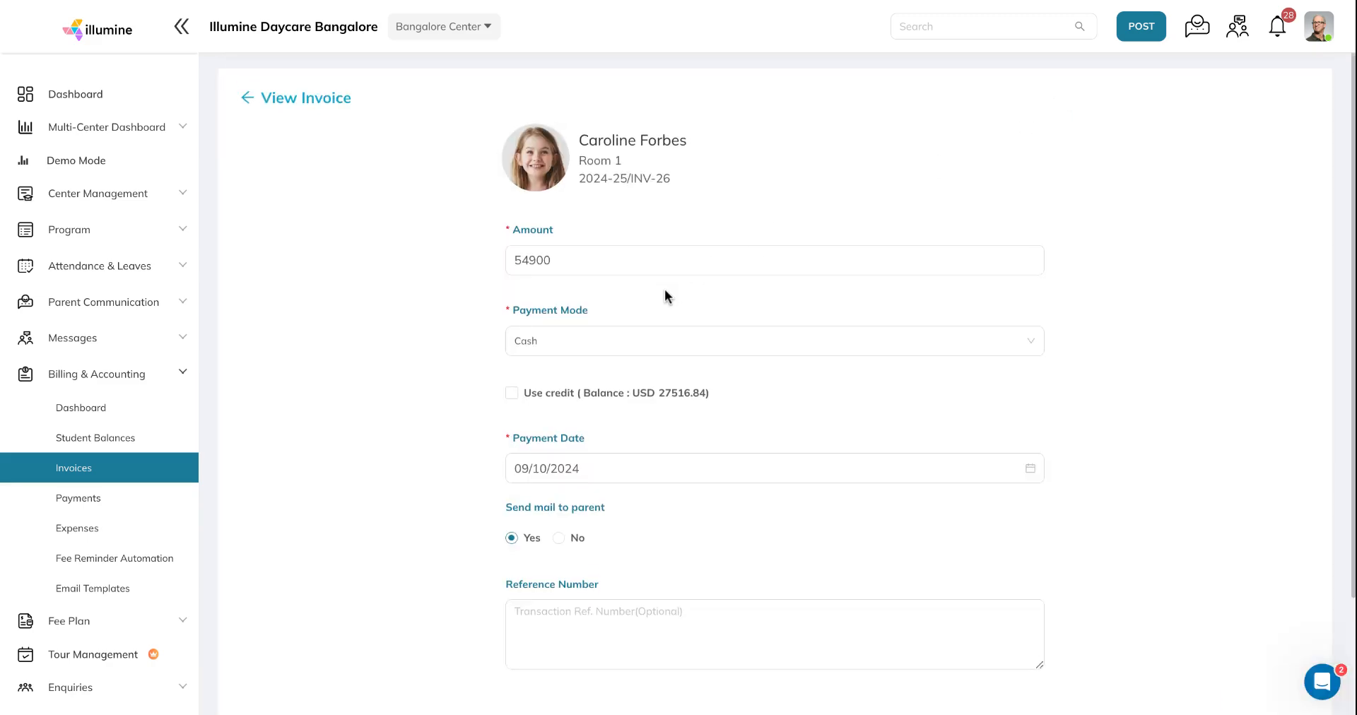
scroll(664, 290, "down", 1)
scroll(636, 266, "down", 2)
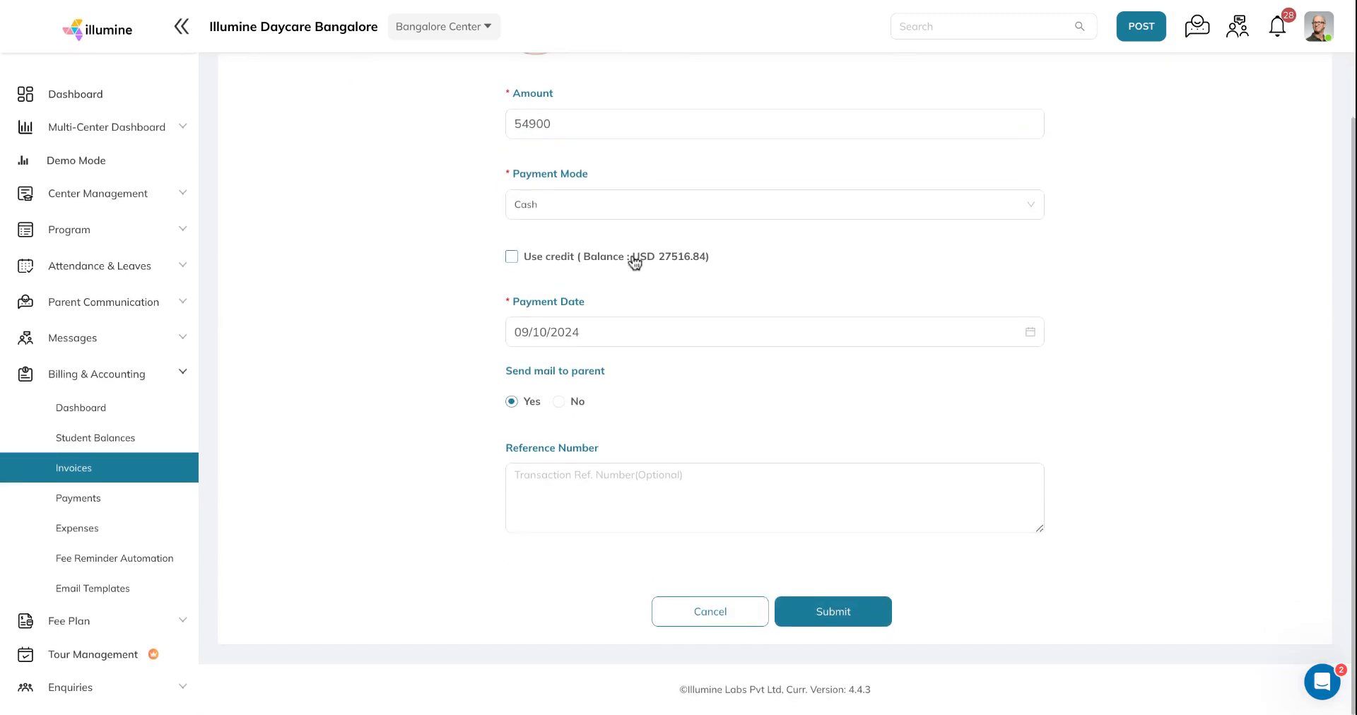
left_click(830, 614)
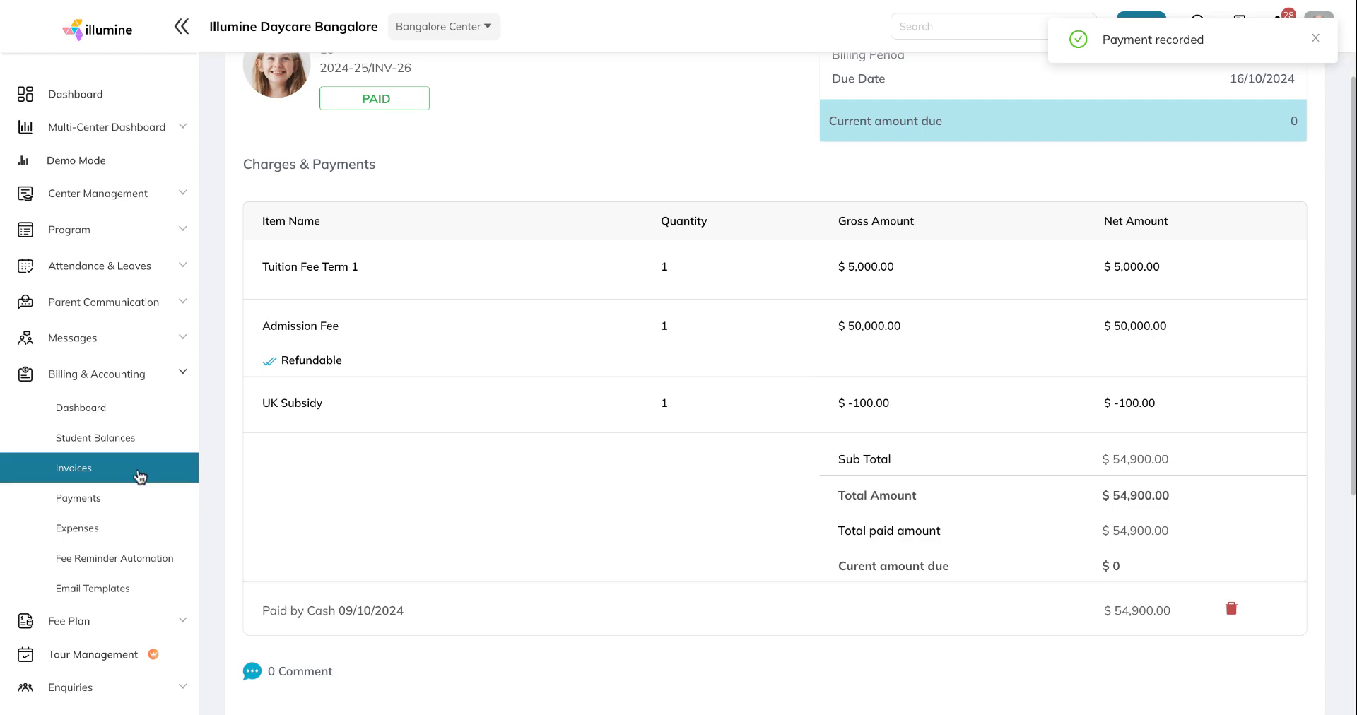
Open the list of subsidy receivables under the fee plan section.
scroll(85, 566, "down", 2)
left_click(84, 523)
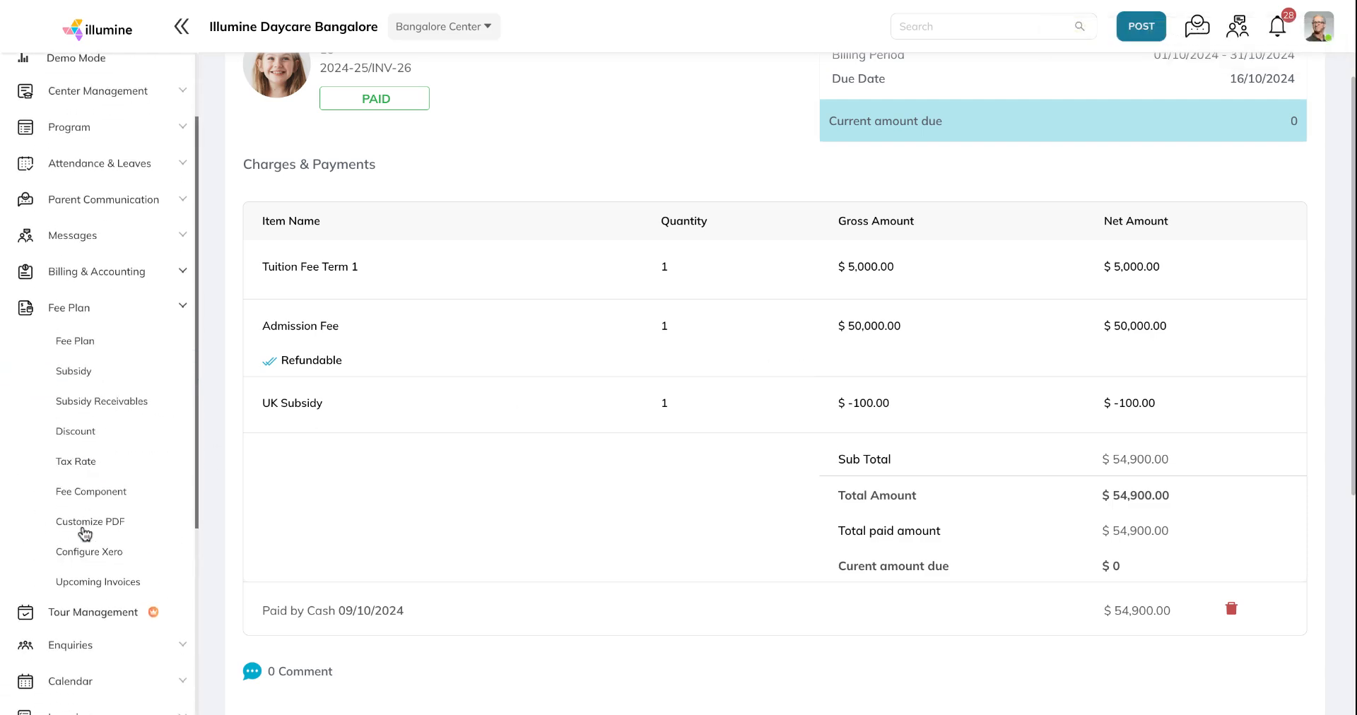
left_click(92, 412)
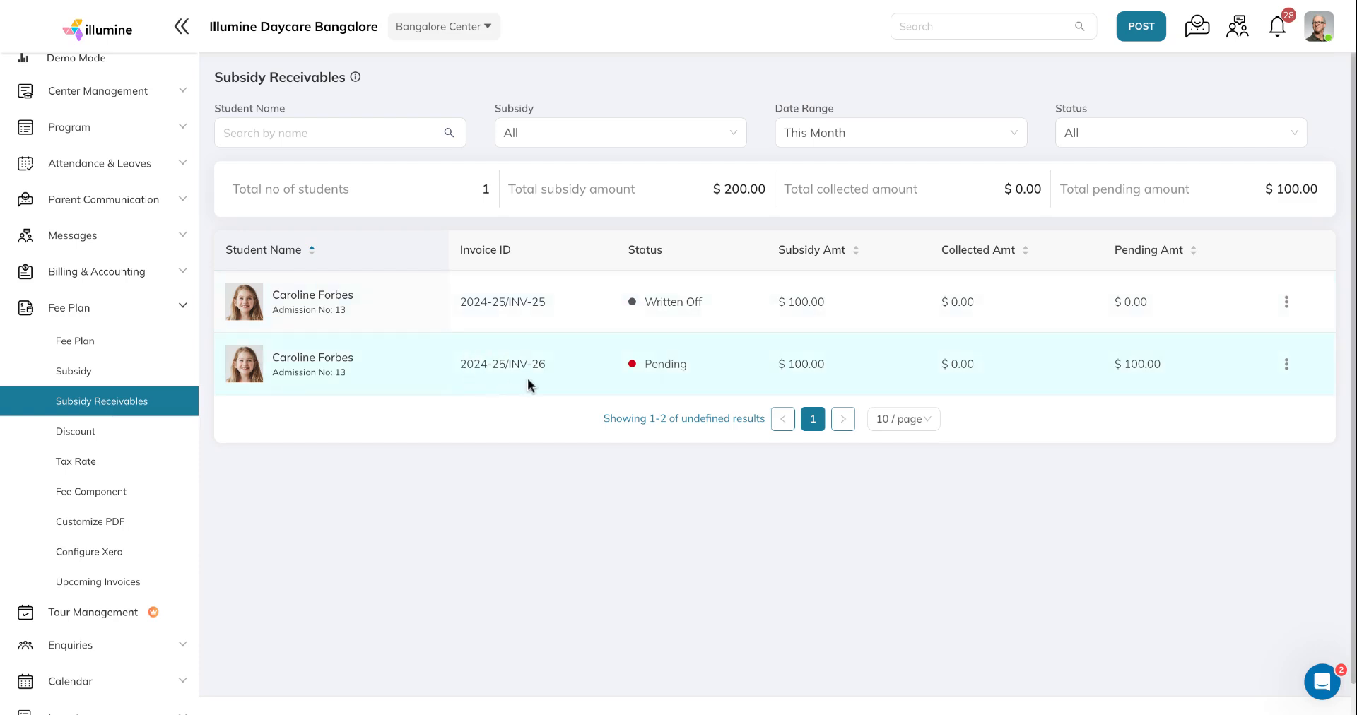
Record a received amount of 10 for the pending subsidy, with 9 October 2024 as the payment date.
left_click(1287, 372)
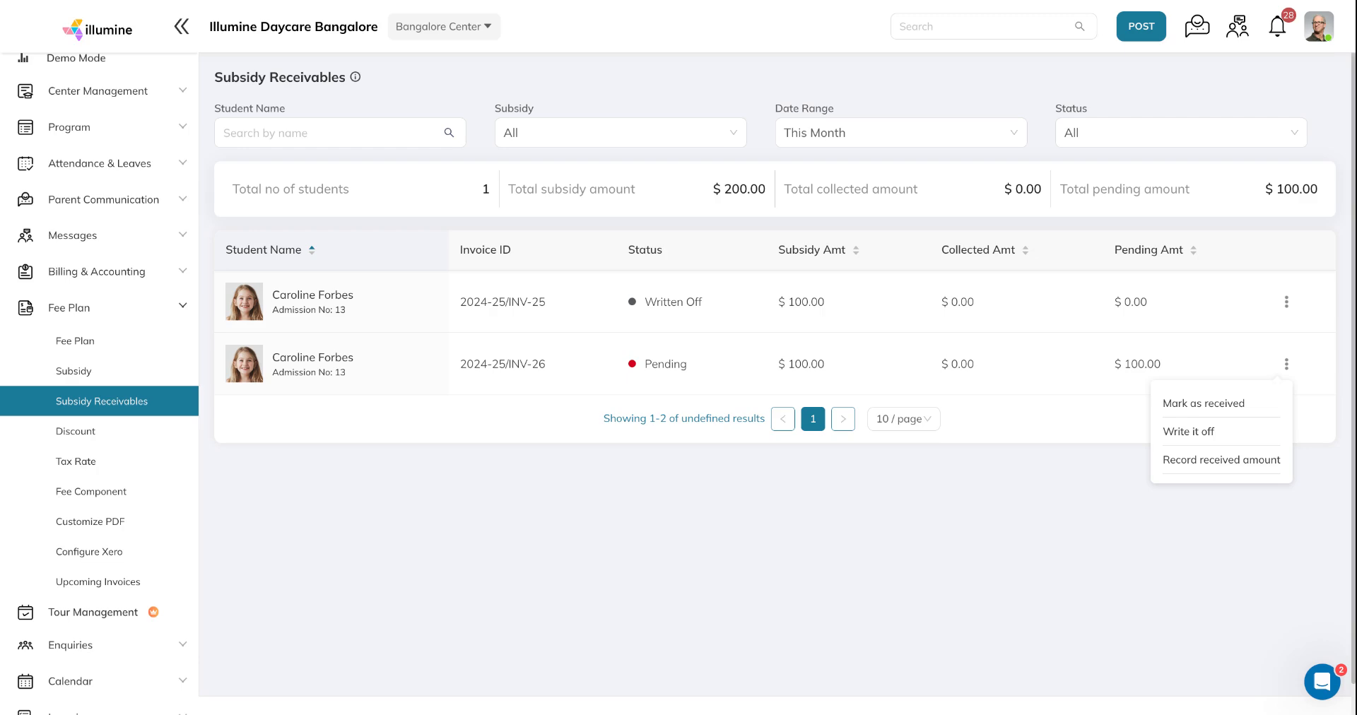
left_click(1222, 460)
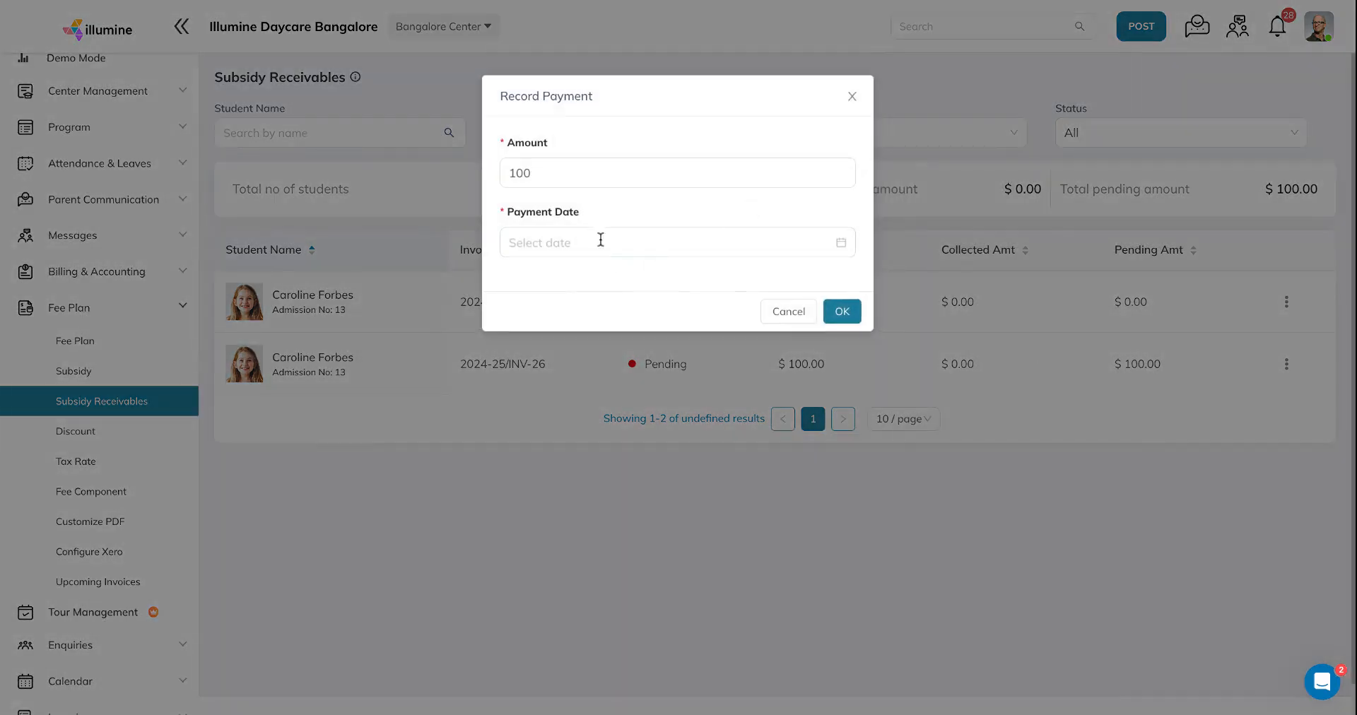
left_click(573, 181)
key("BackSpace")
key("BackSpace")
key("BackSpace")
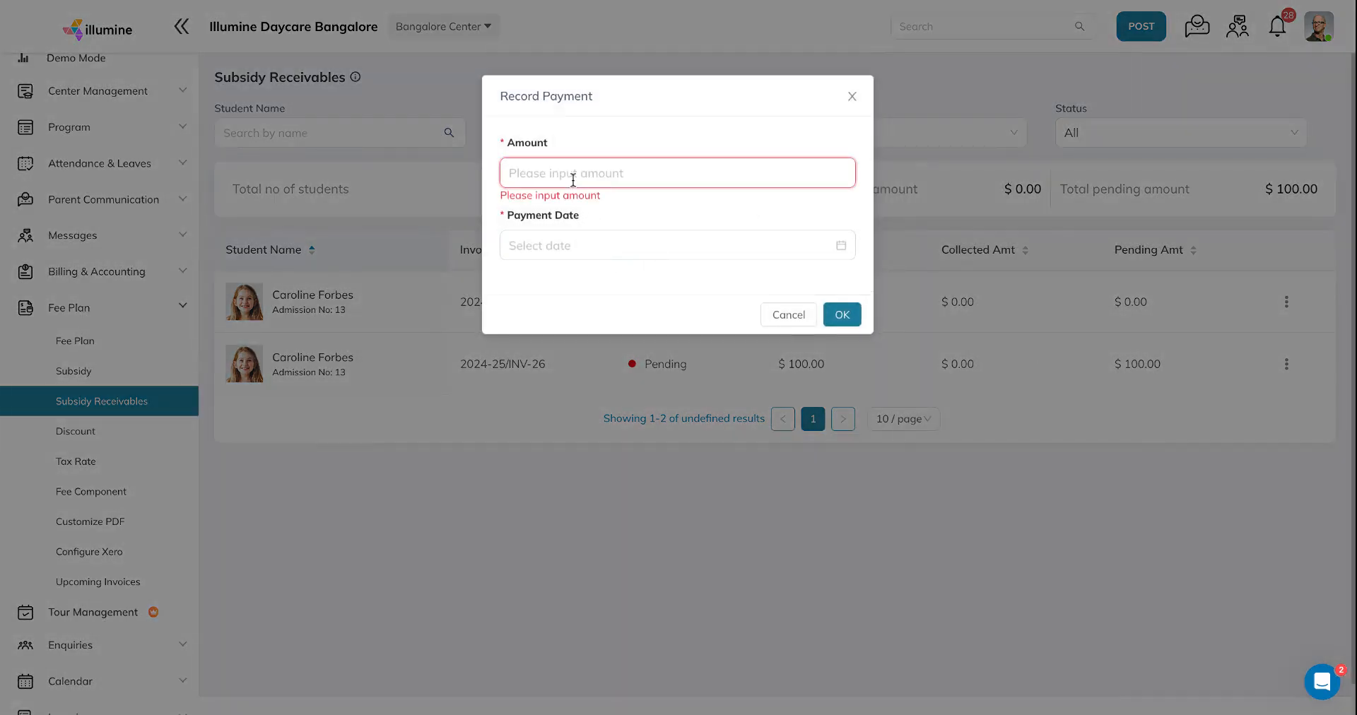
type("10")
left_click(535, 233)
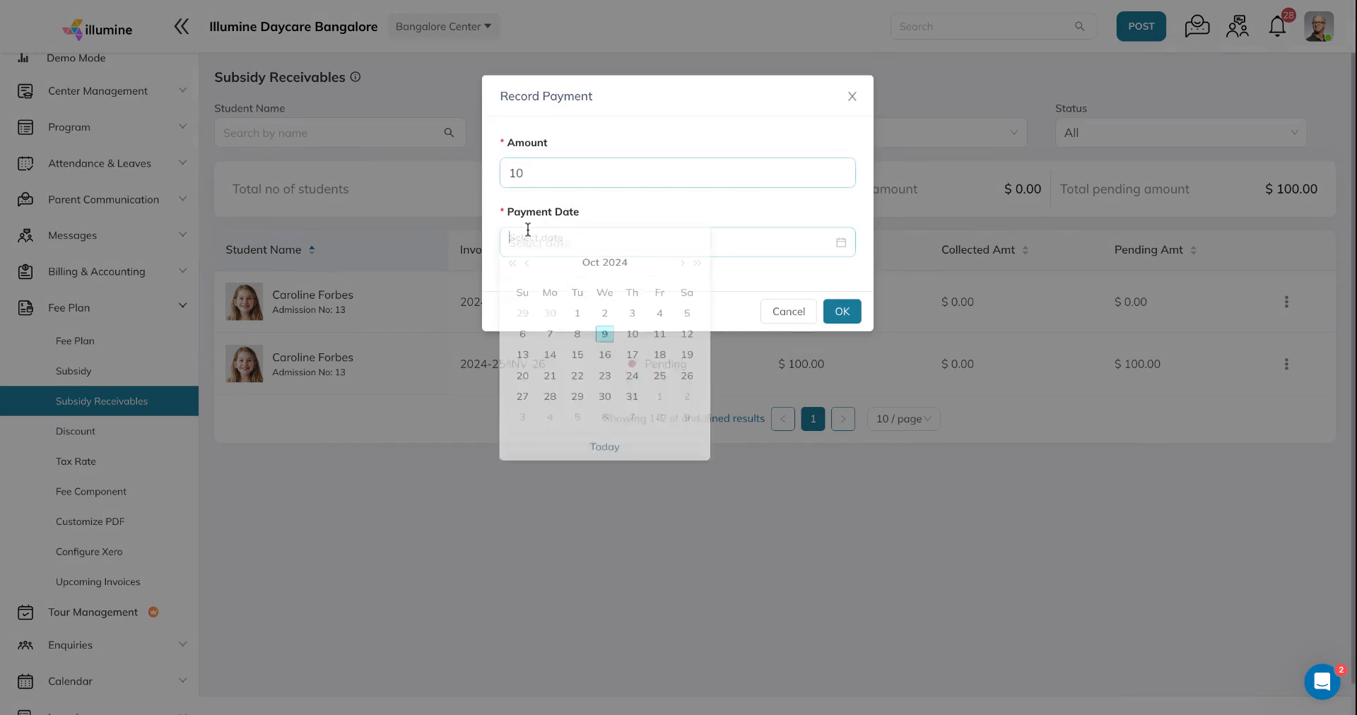
left_click(605, 345)
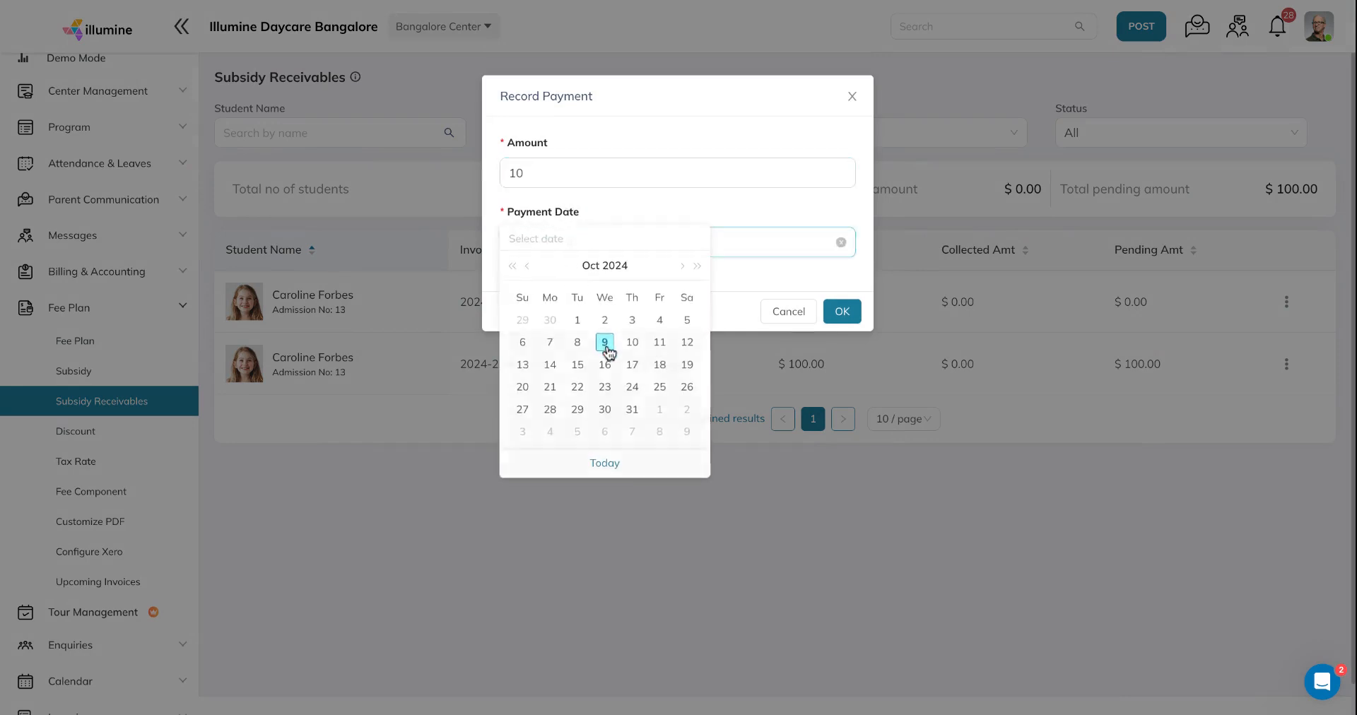
left_click(833, 316)
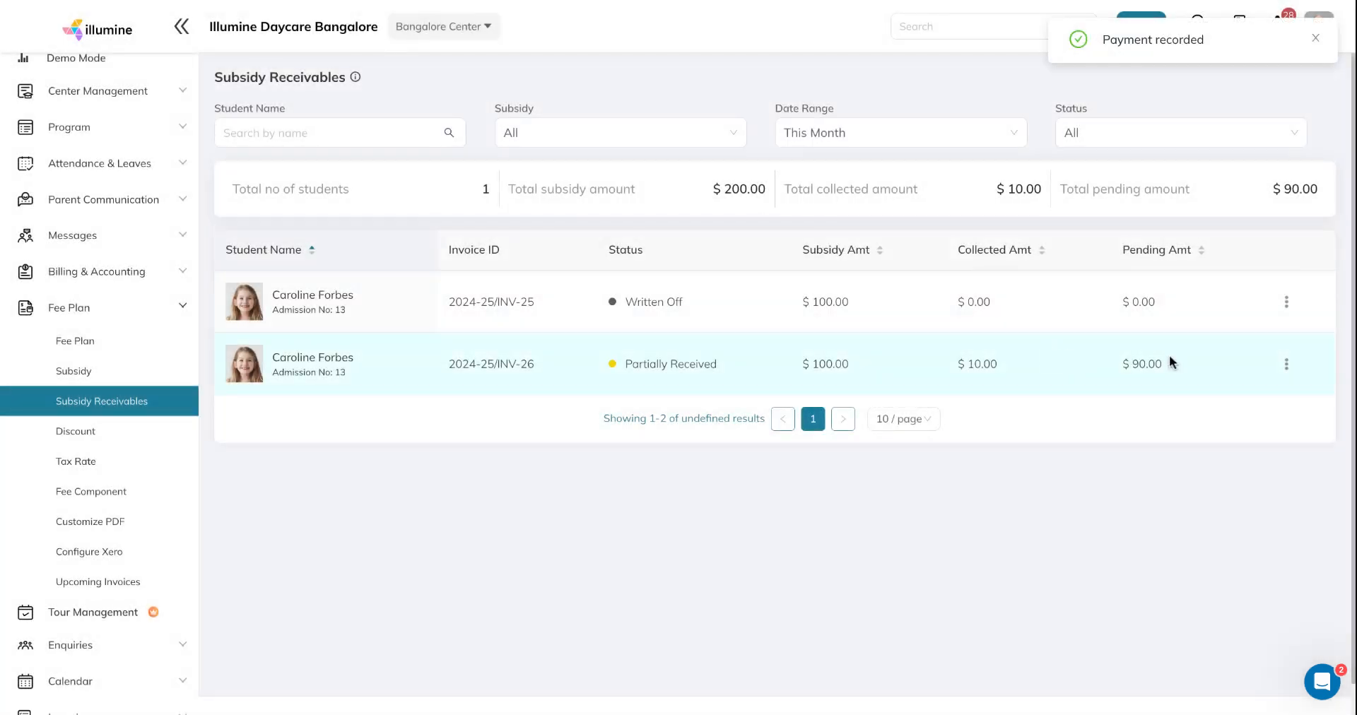
Write off the partially received subsidy and choose to add a debit note for the remaining balance.
left_click(1286, 368)
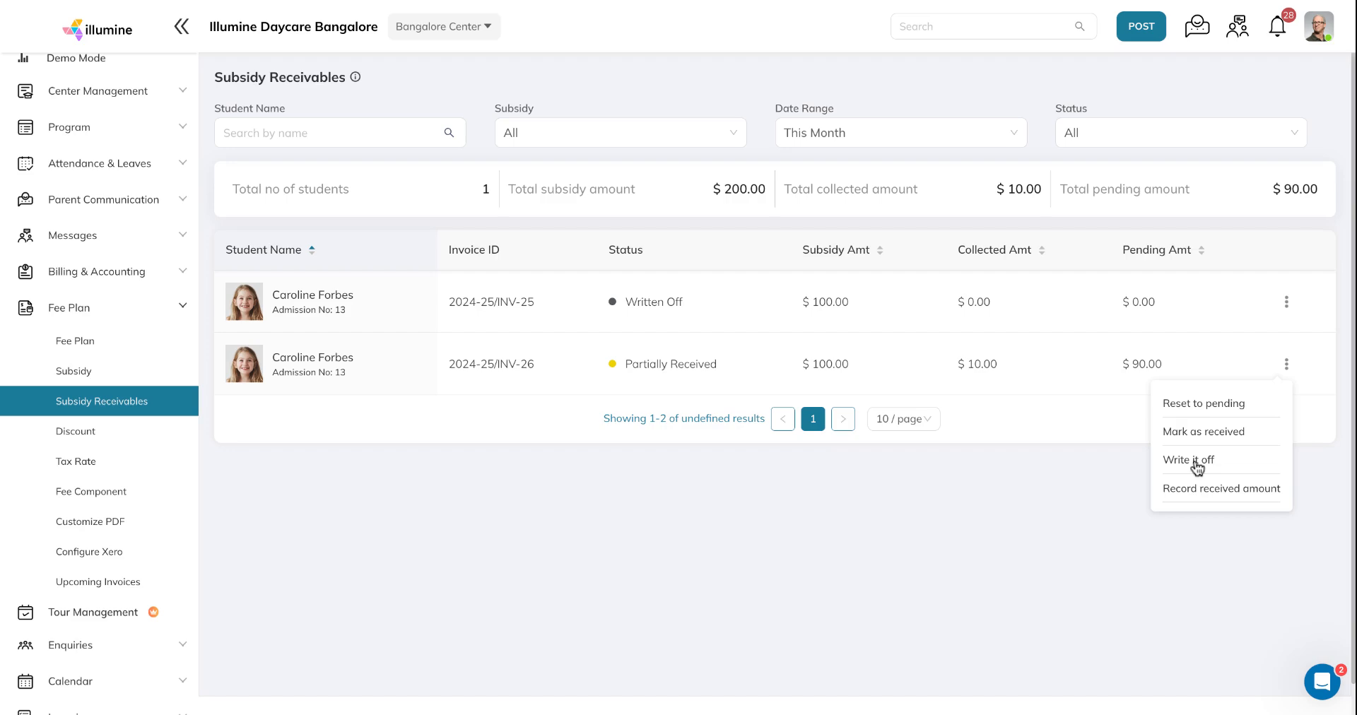
left_click(1197, 461)
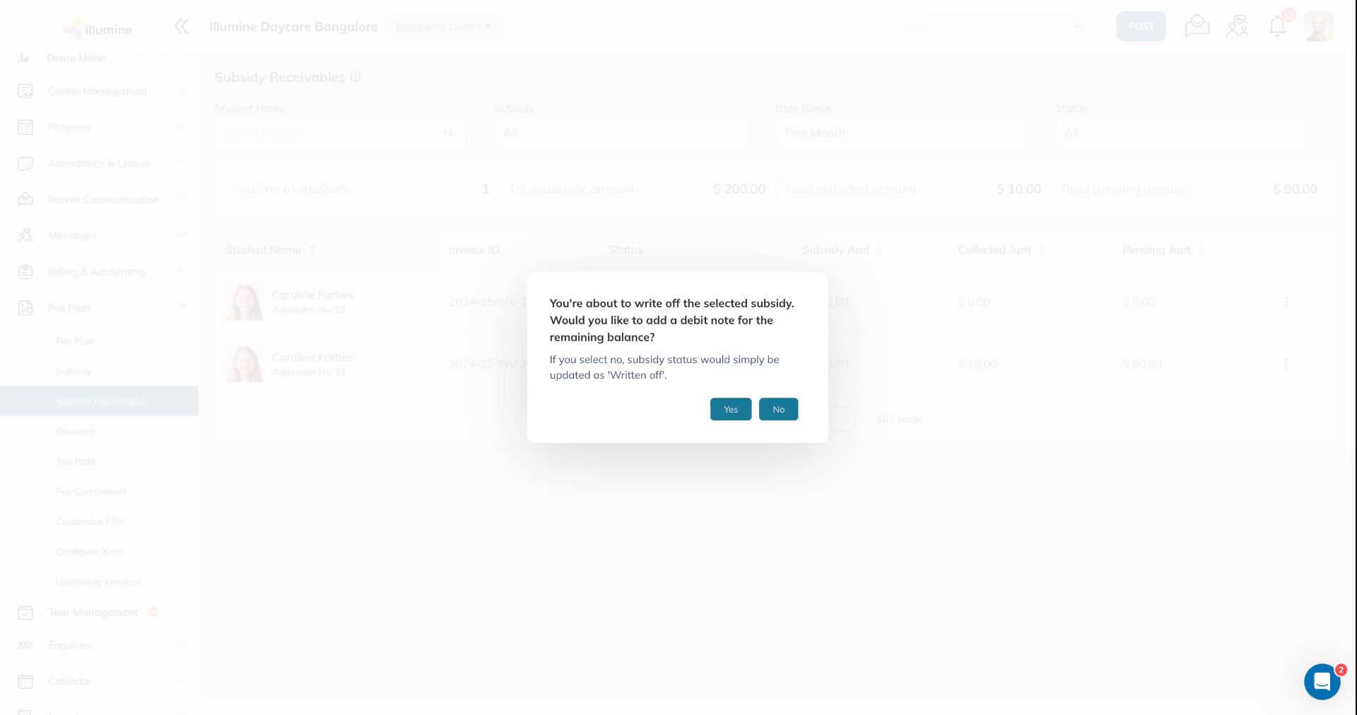
left_click(739, 414)
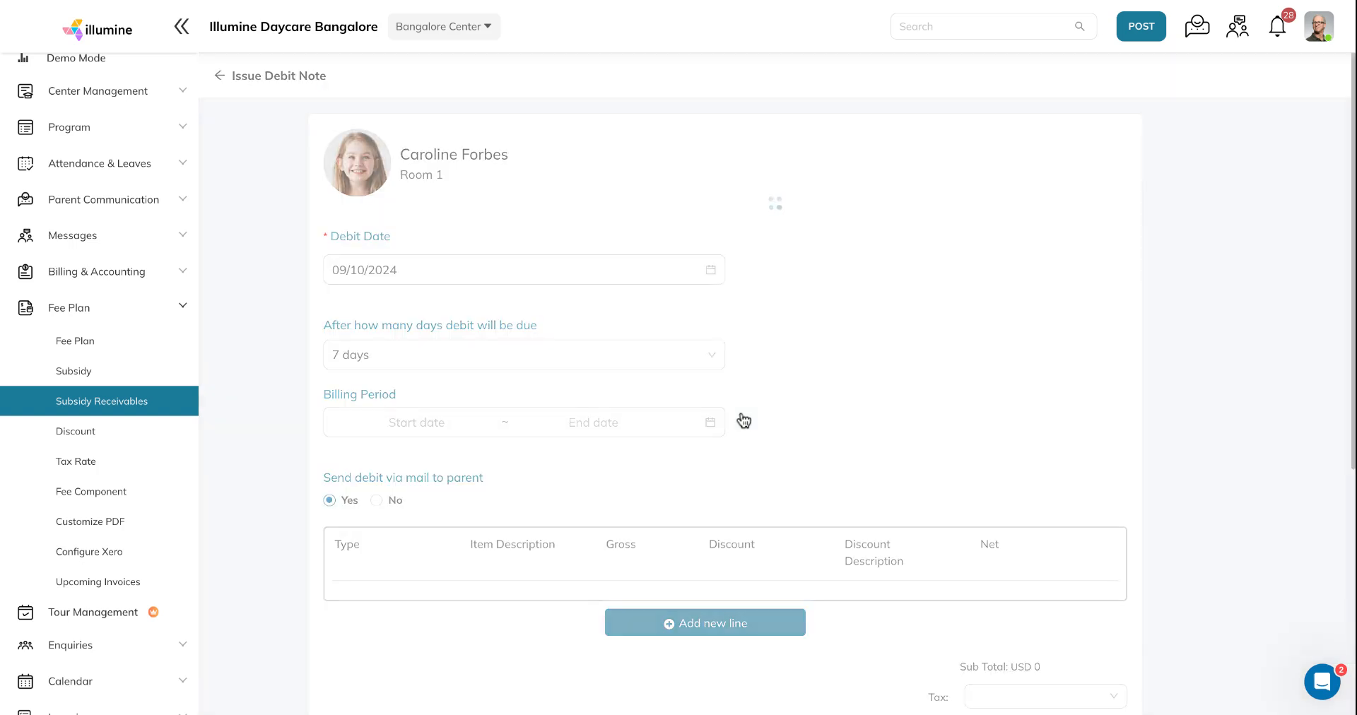
Set the debit note's billing period to 01/10/2024 – 31/10/2024 and save it with the UK Subsidy line of 90.
scroll(559, 275, "down", 1)
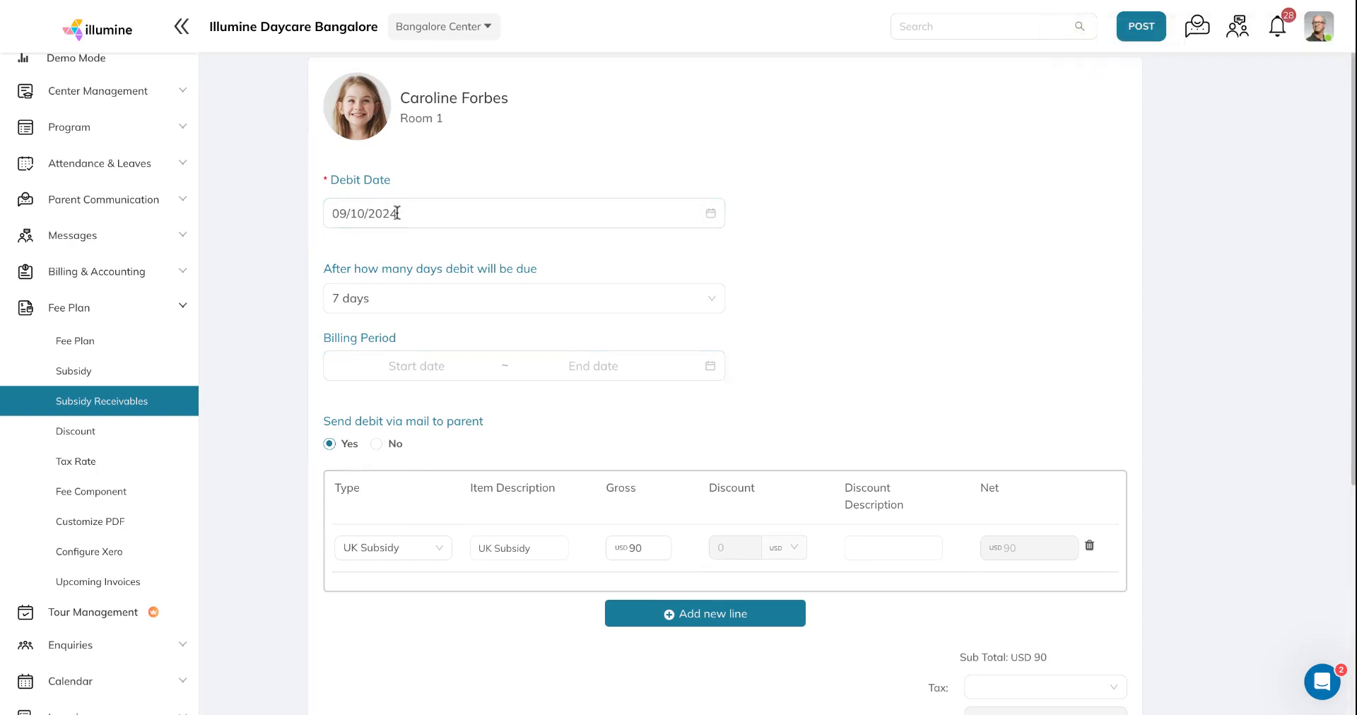
left_click(397, 368)
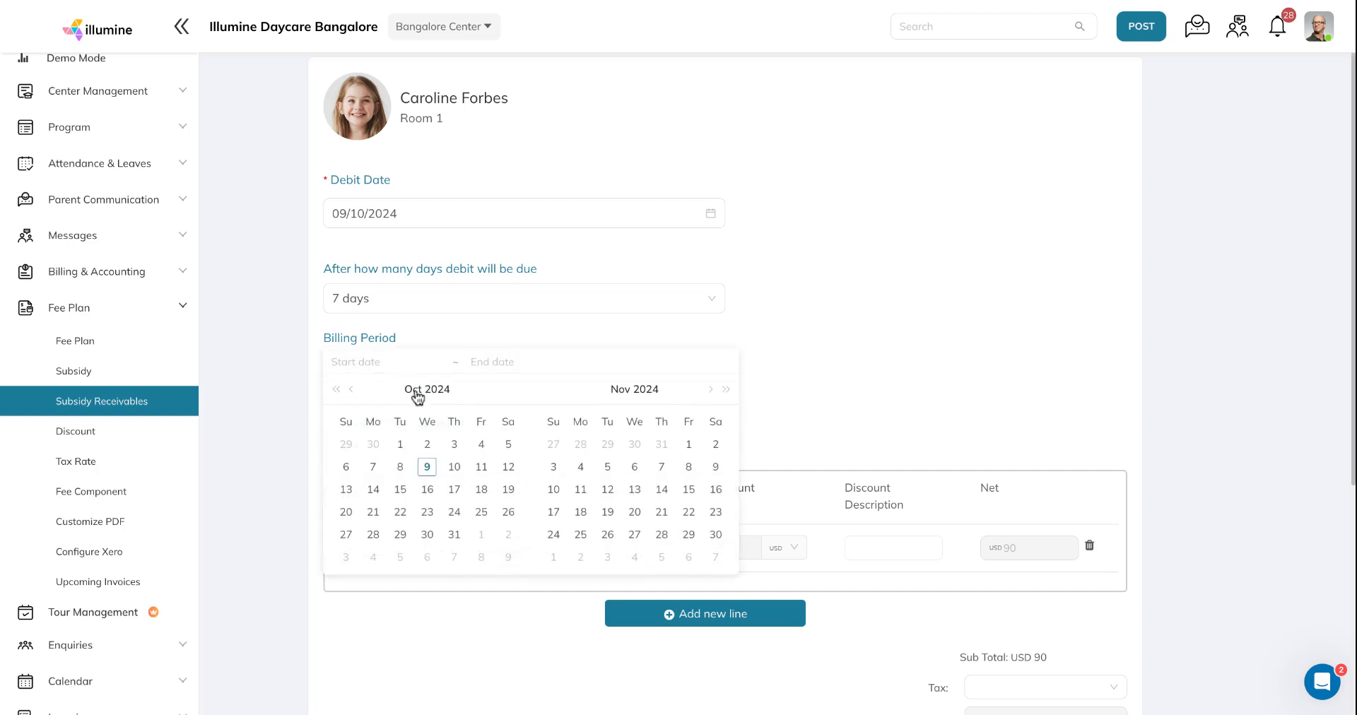
left_click(405, 448)
left_click(454, 534)
scroll(895, 311, "down", 2)
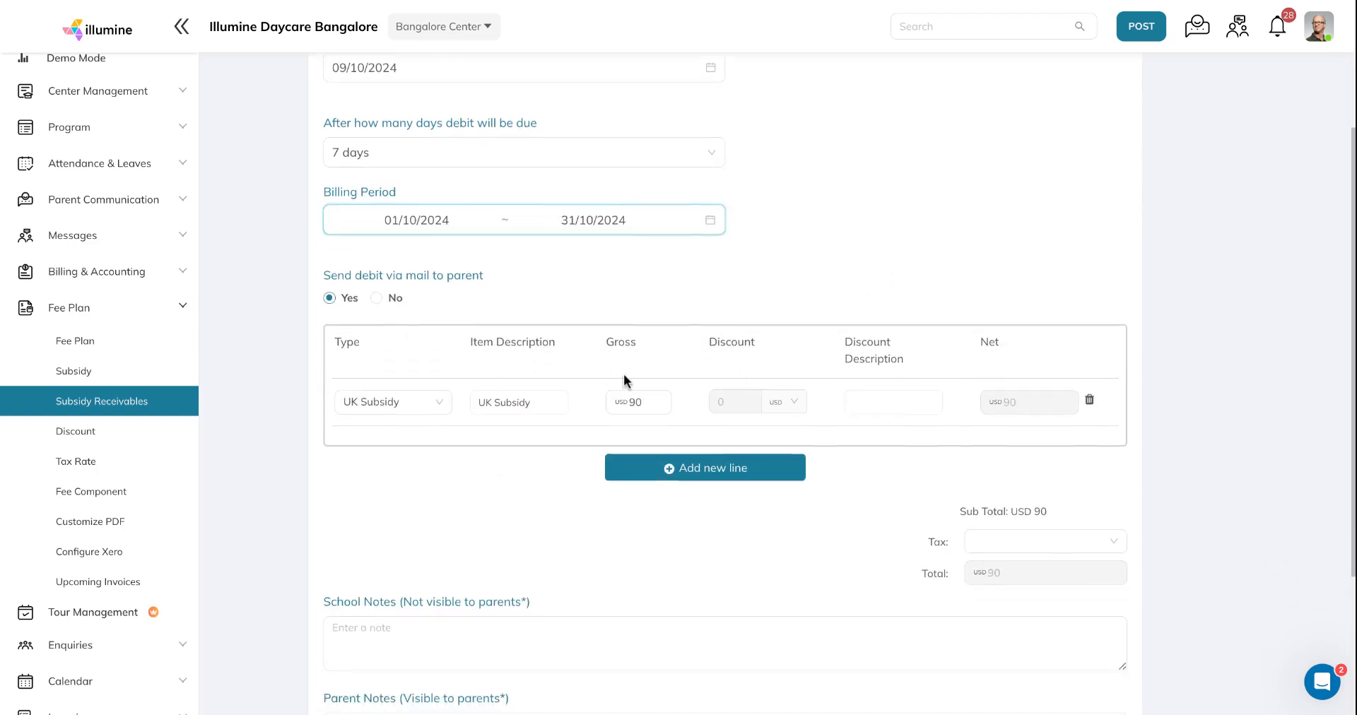
left_click(650, 401)
scroll(650, 419, "down", 3)
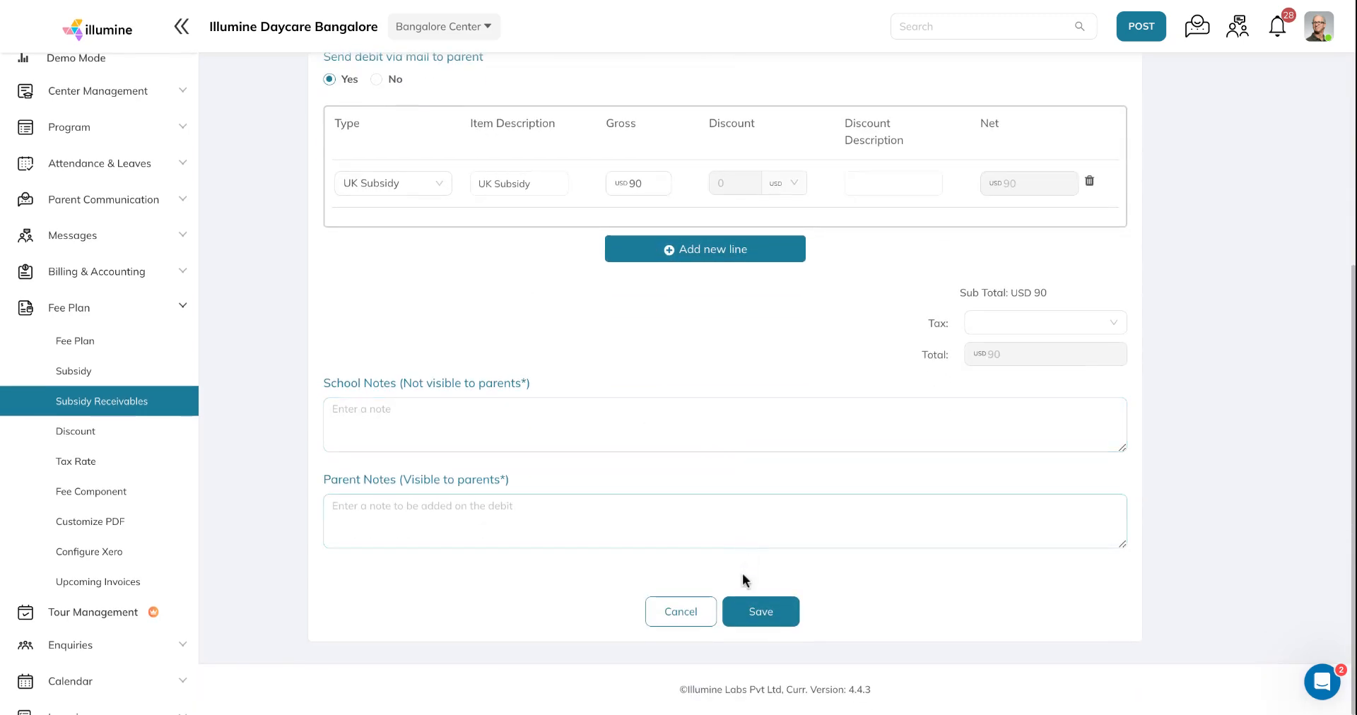
left_click(759, 609)
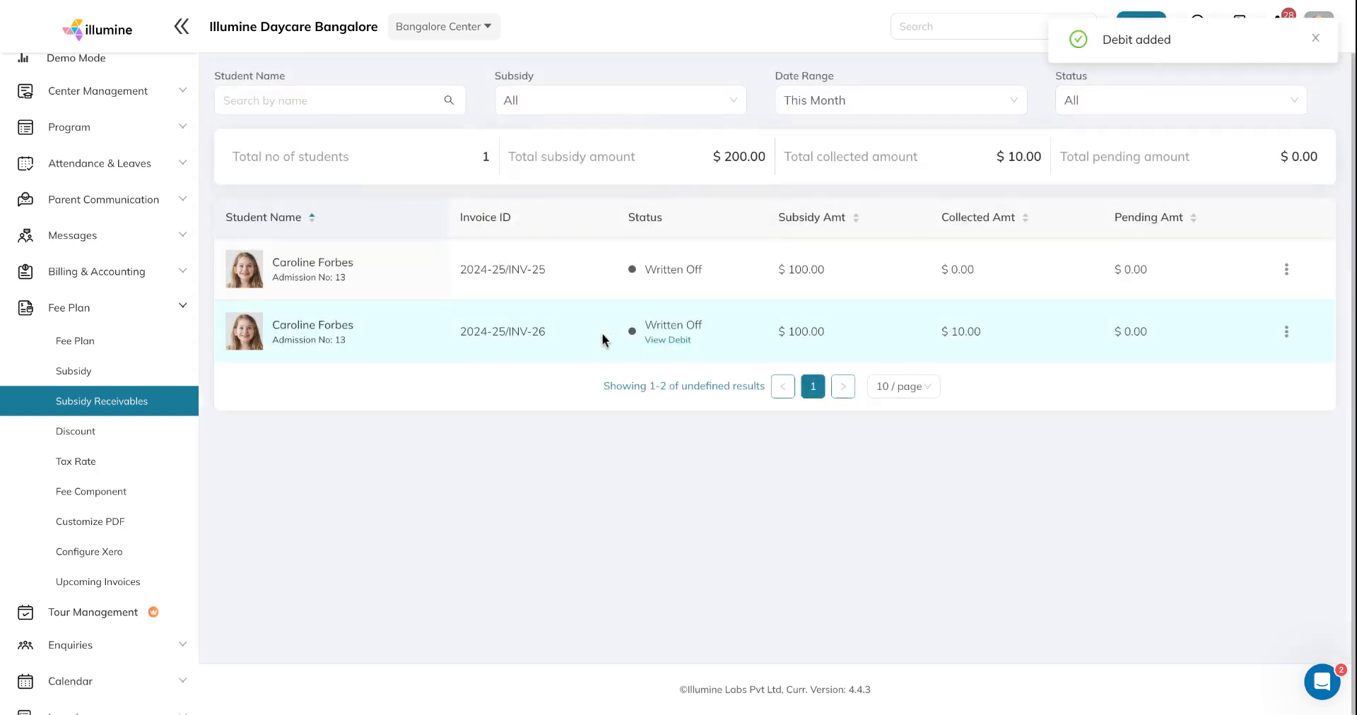
Open the written-off subsidy's debit note, record a cash payment of 90 dated 09/10/2024, and return to the subsidy receivables.
left_click(661, 342)
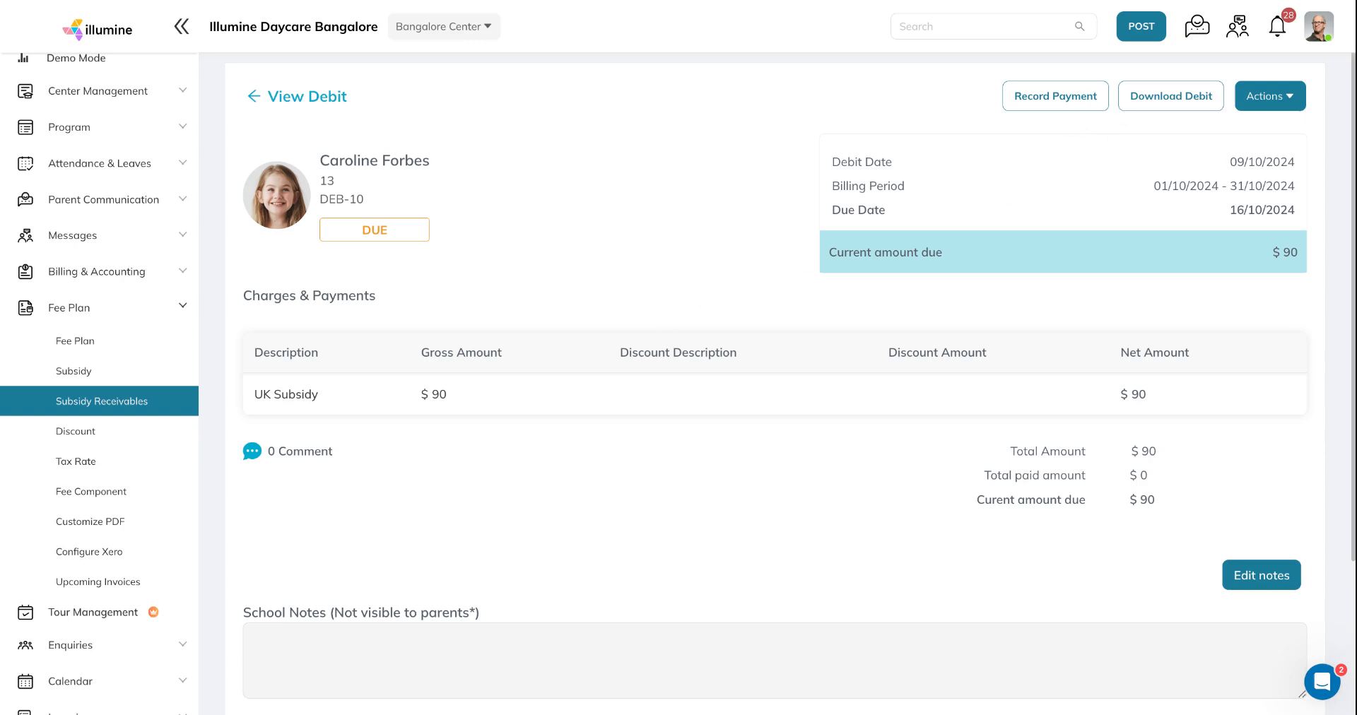
left_click(1063, 105)
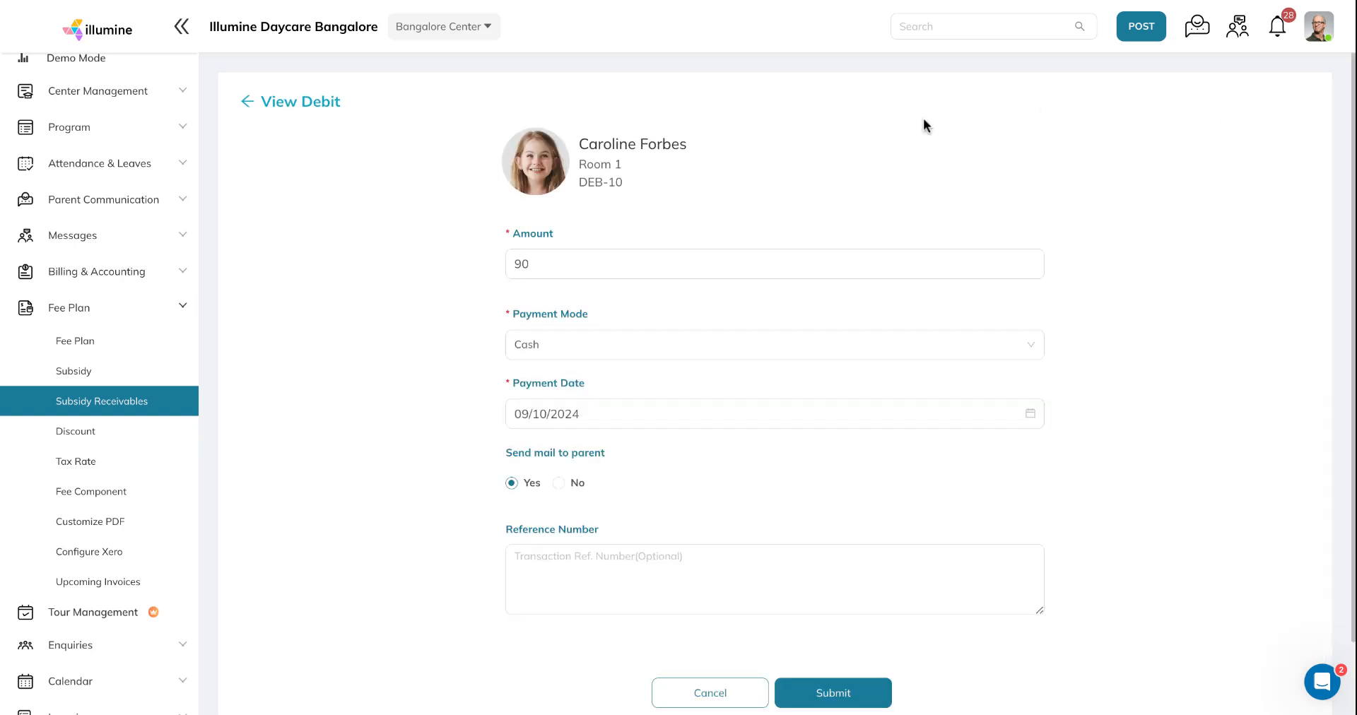
left_click(852, 705)
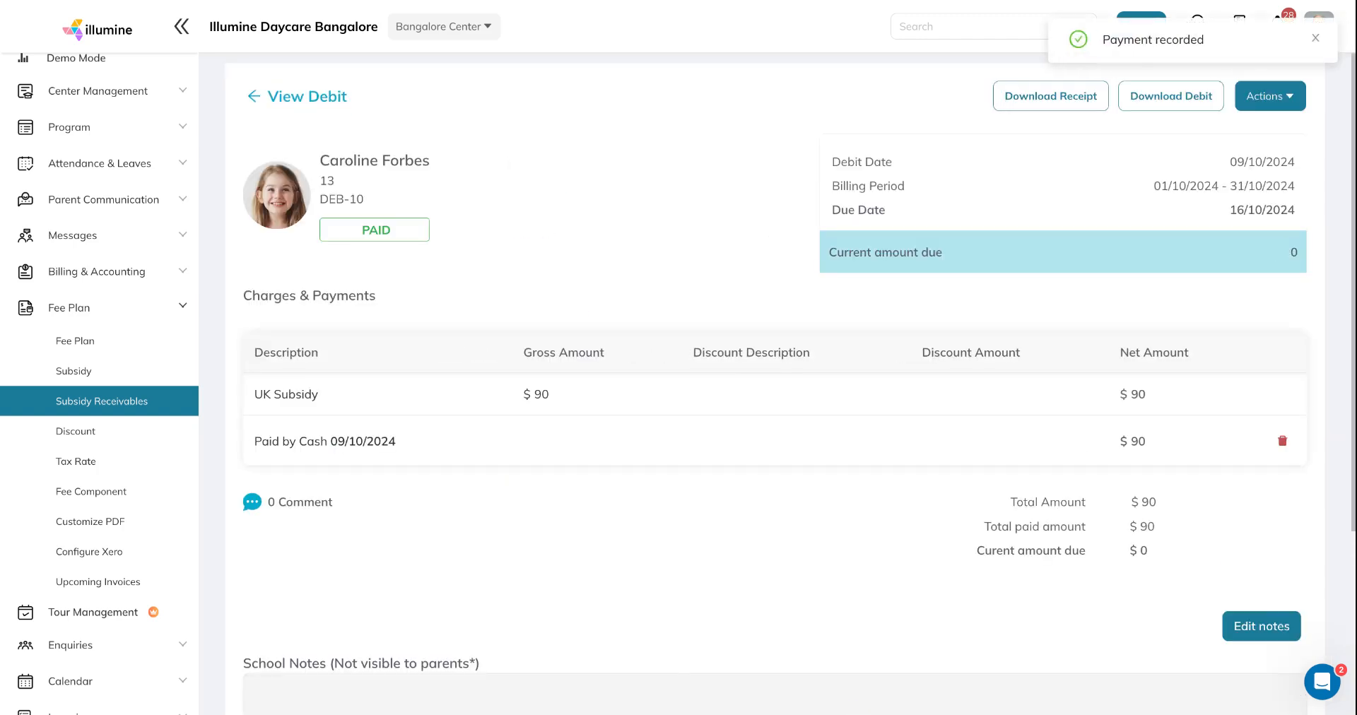
left_click(147, 415)
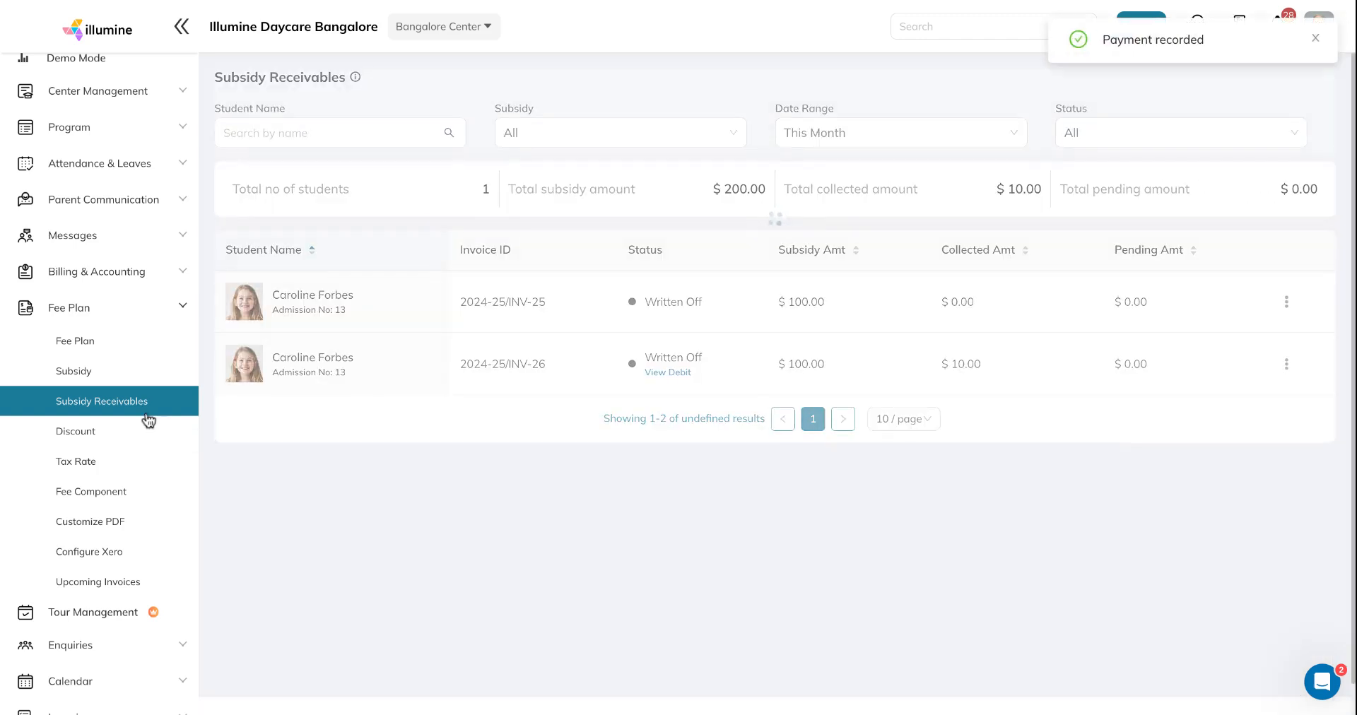